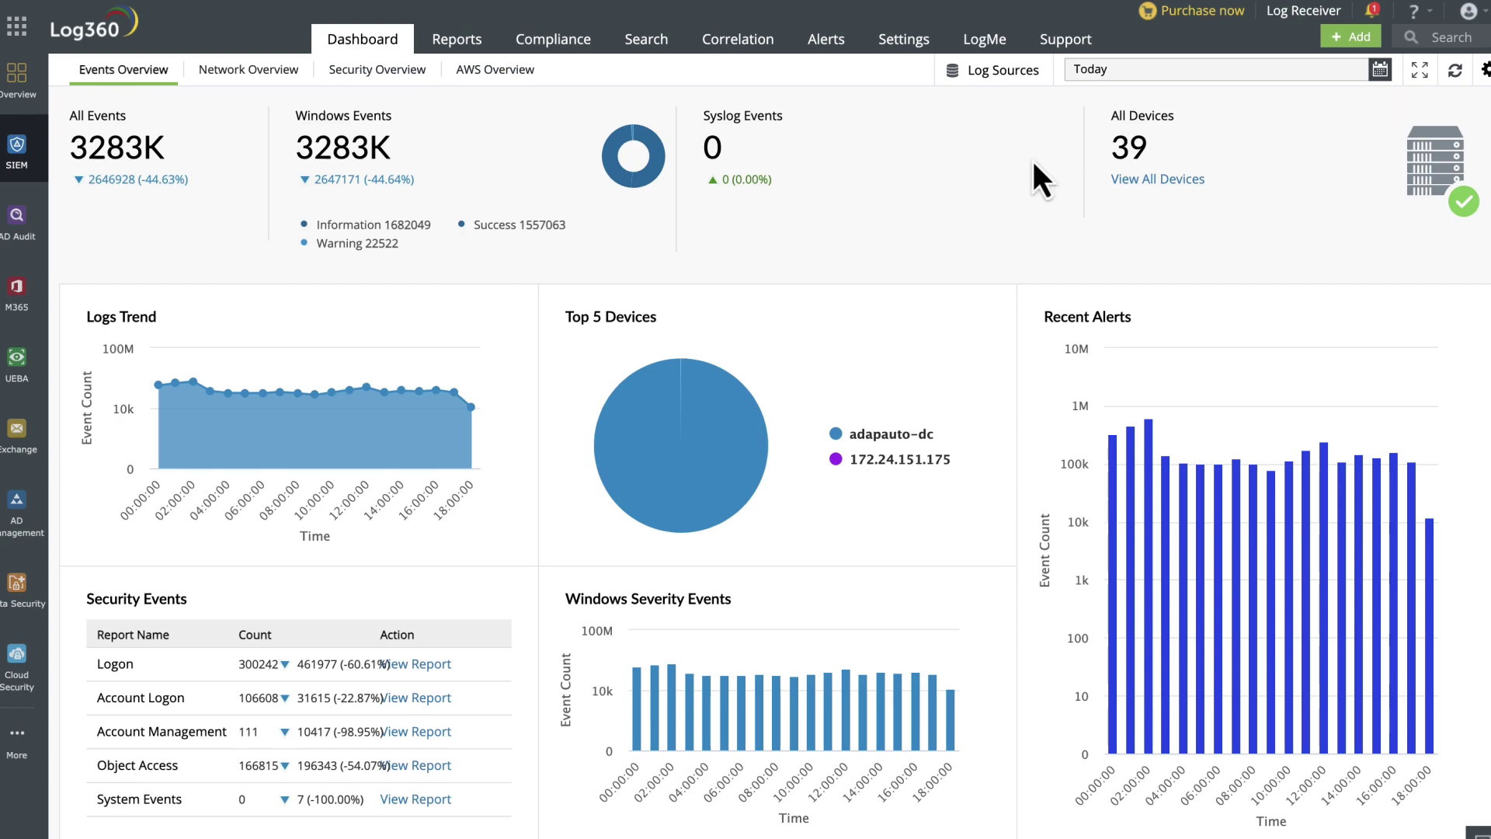
Go to Settings > Log Source Configuration > Applications and show the ME Applications tab
left_click(903, 38)
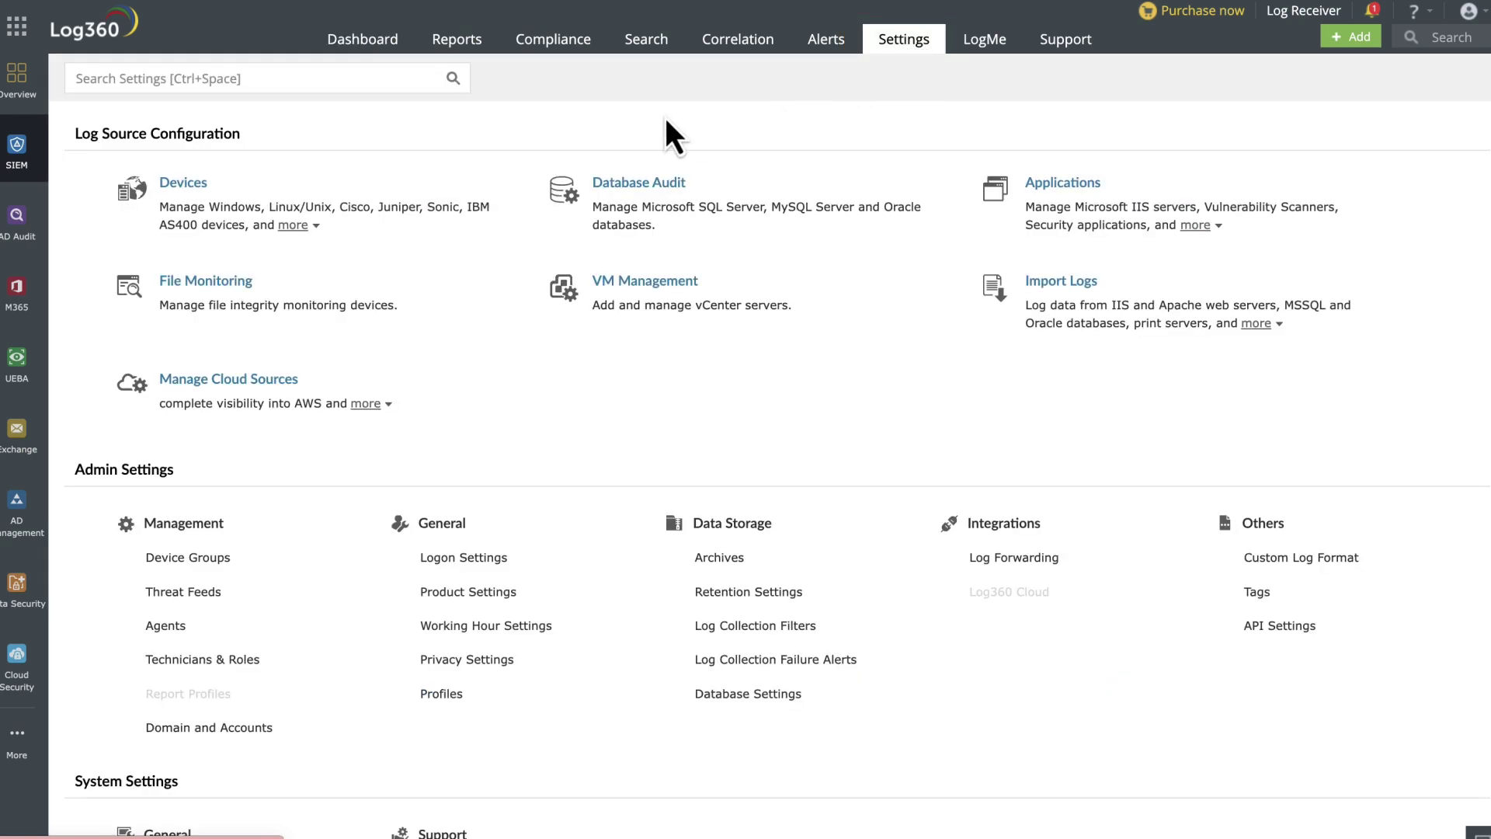
left_click_drag(73, 131, 318, 152)
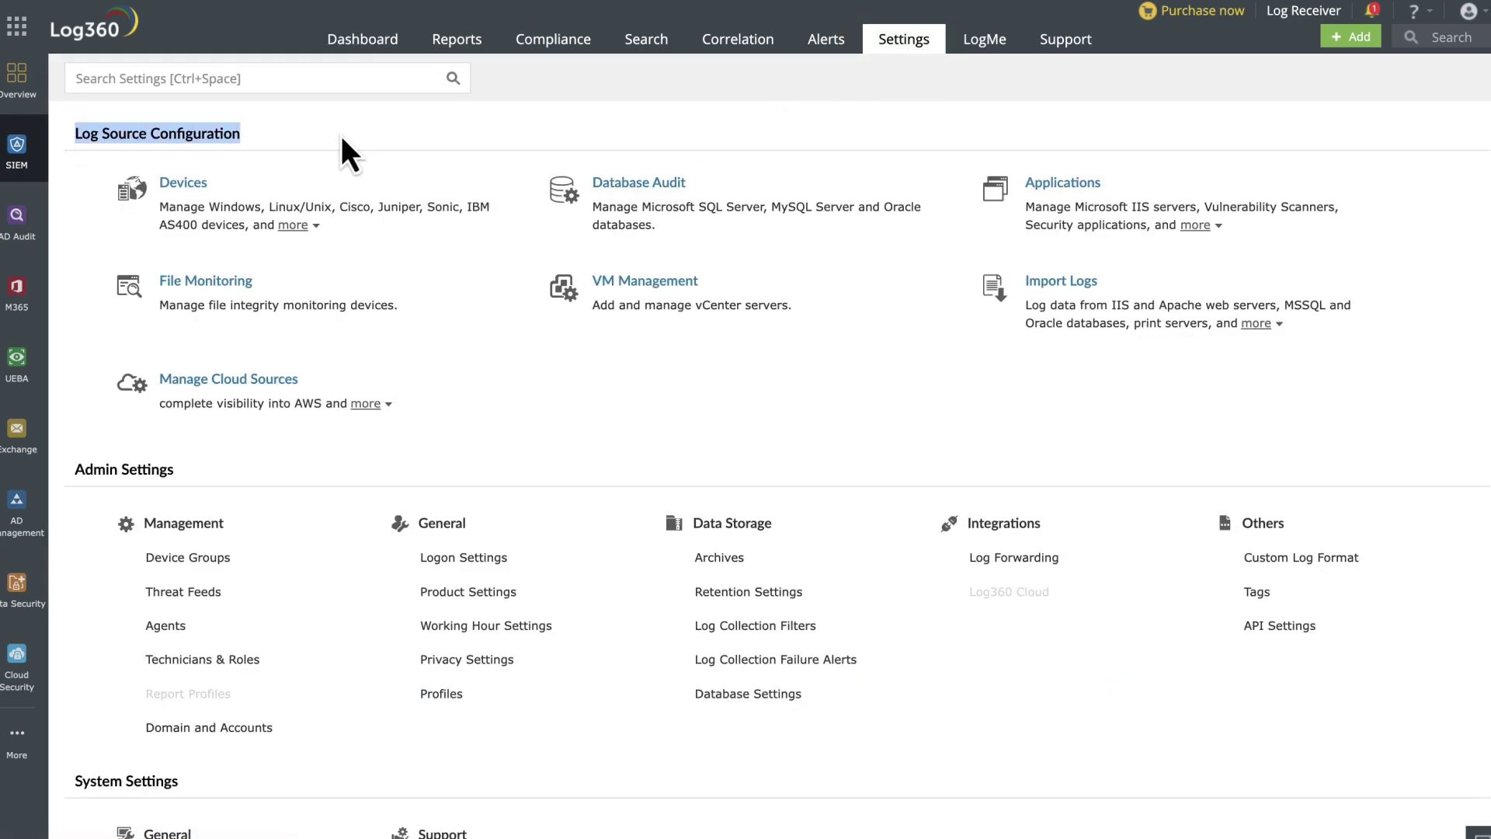
left_click(347, 135)
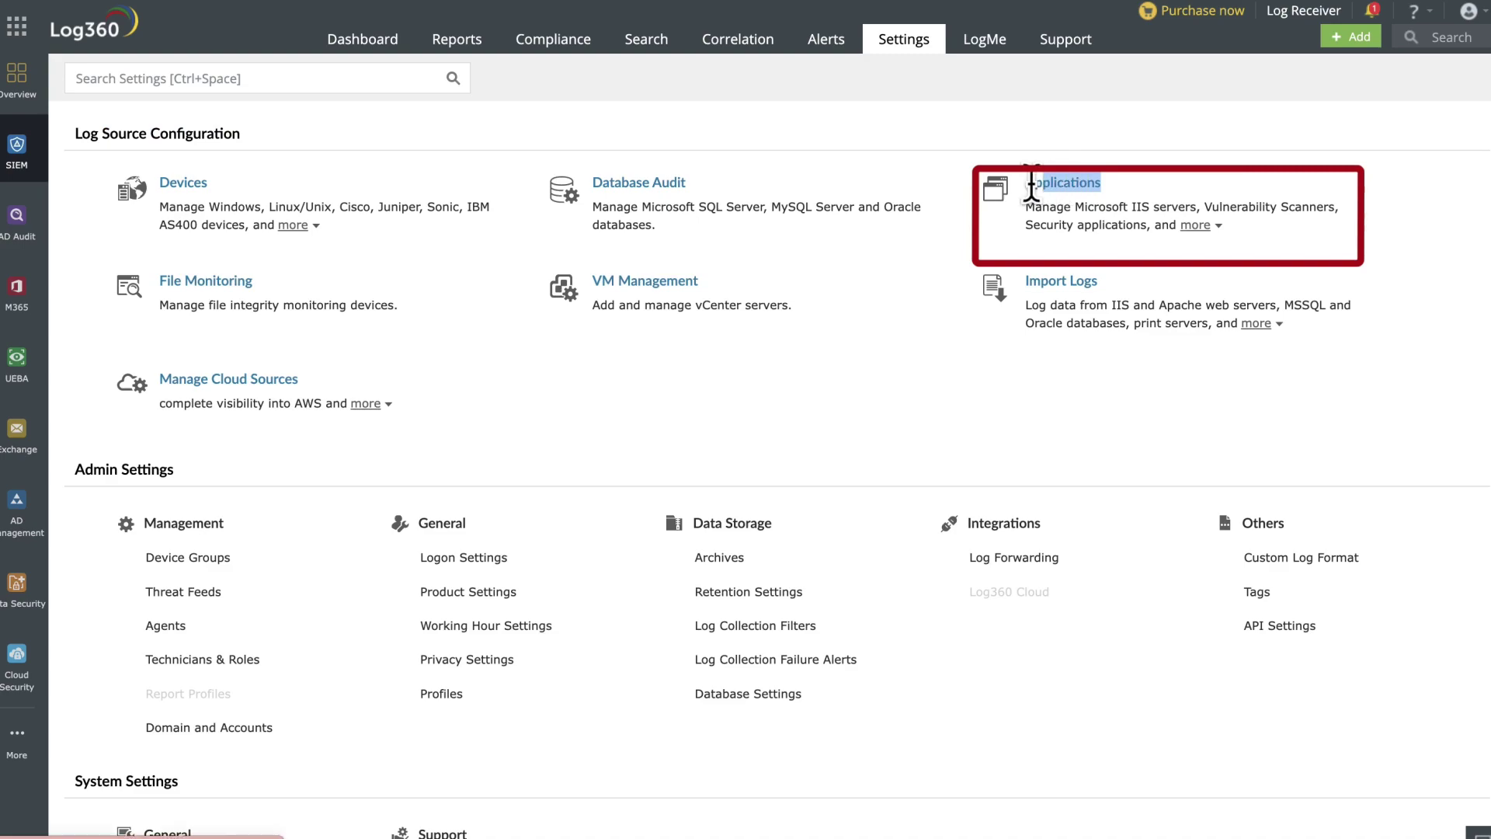
left_click(1062, 184)
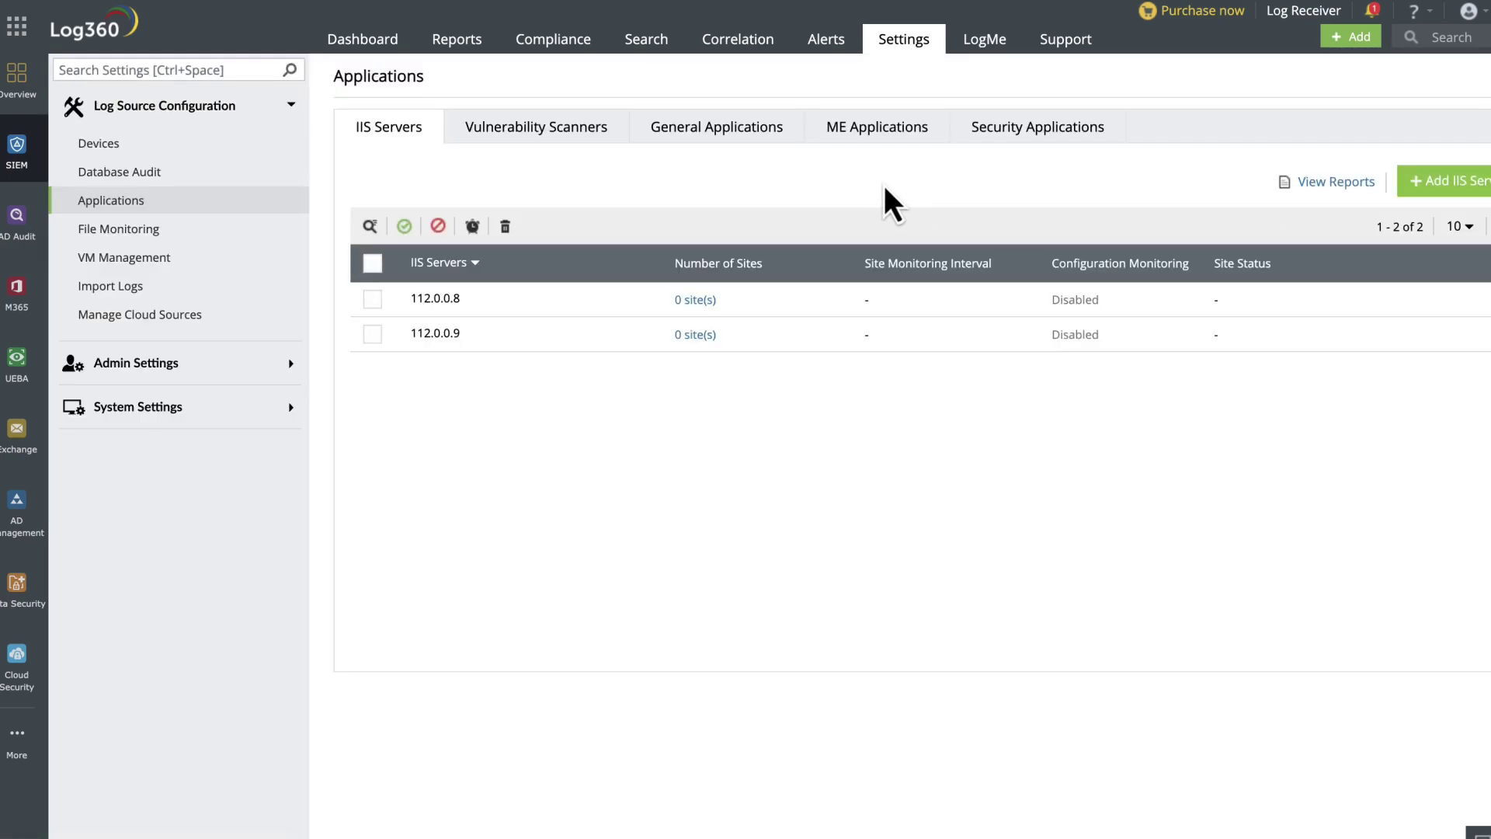
left_click(877, 127)
left_click(877, 131)
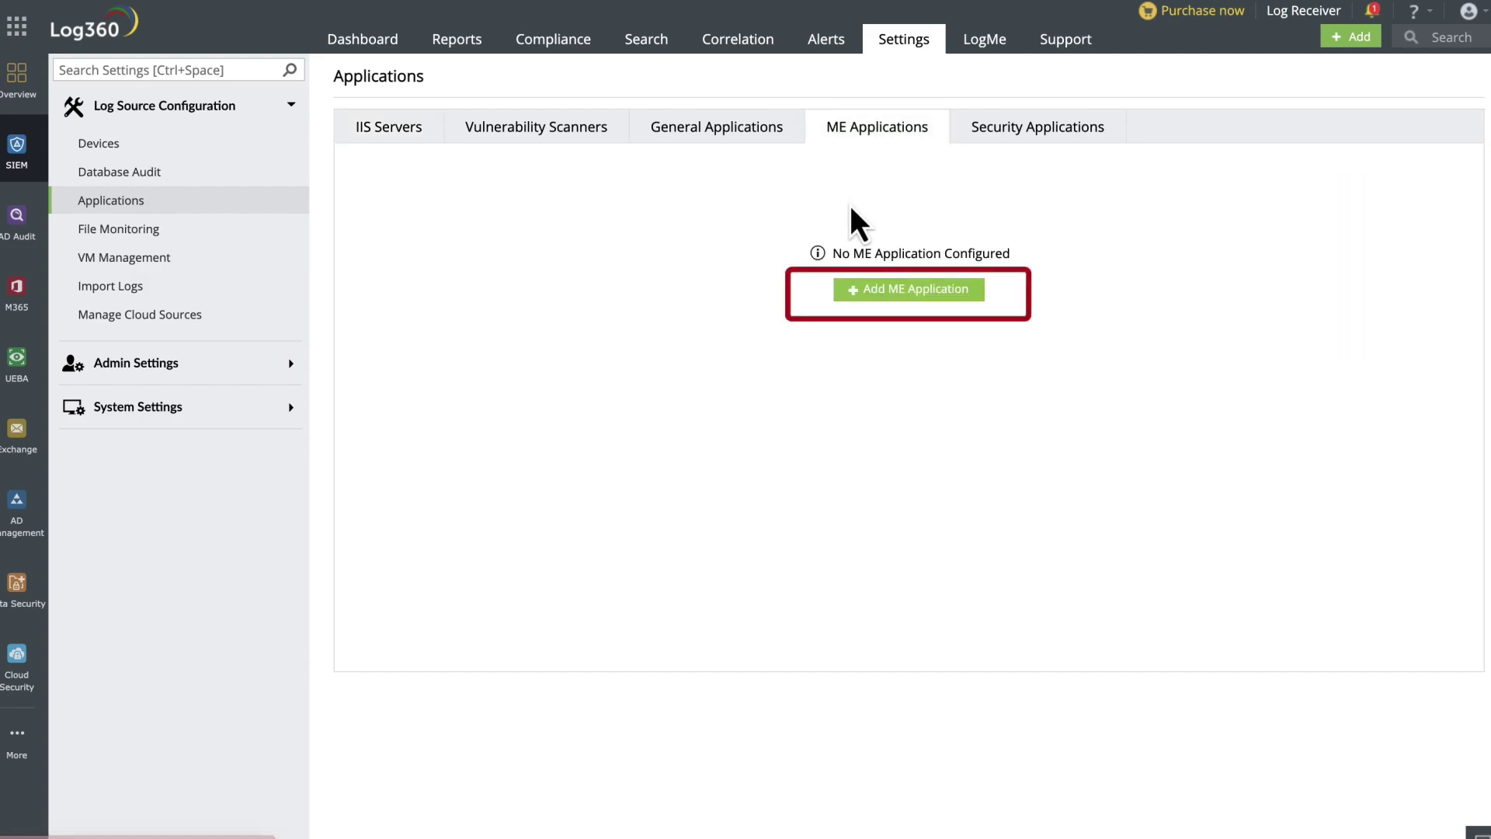
Add a new ME application set to Endpoint Central with device 10.63.9.253
left_click(874, 291)
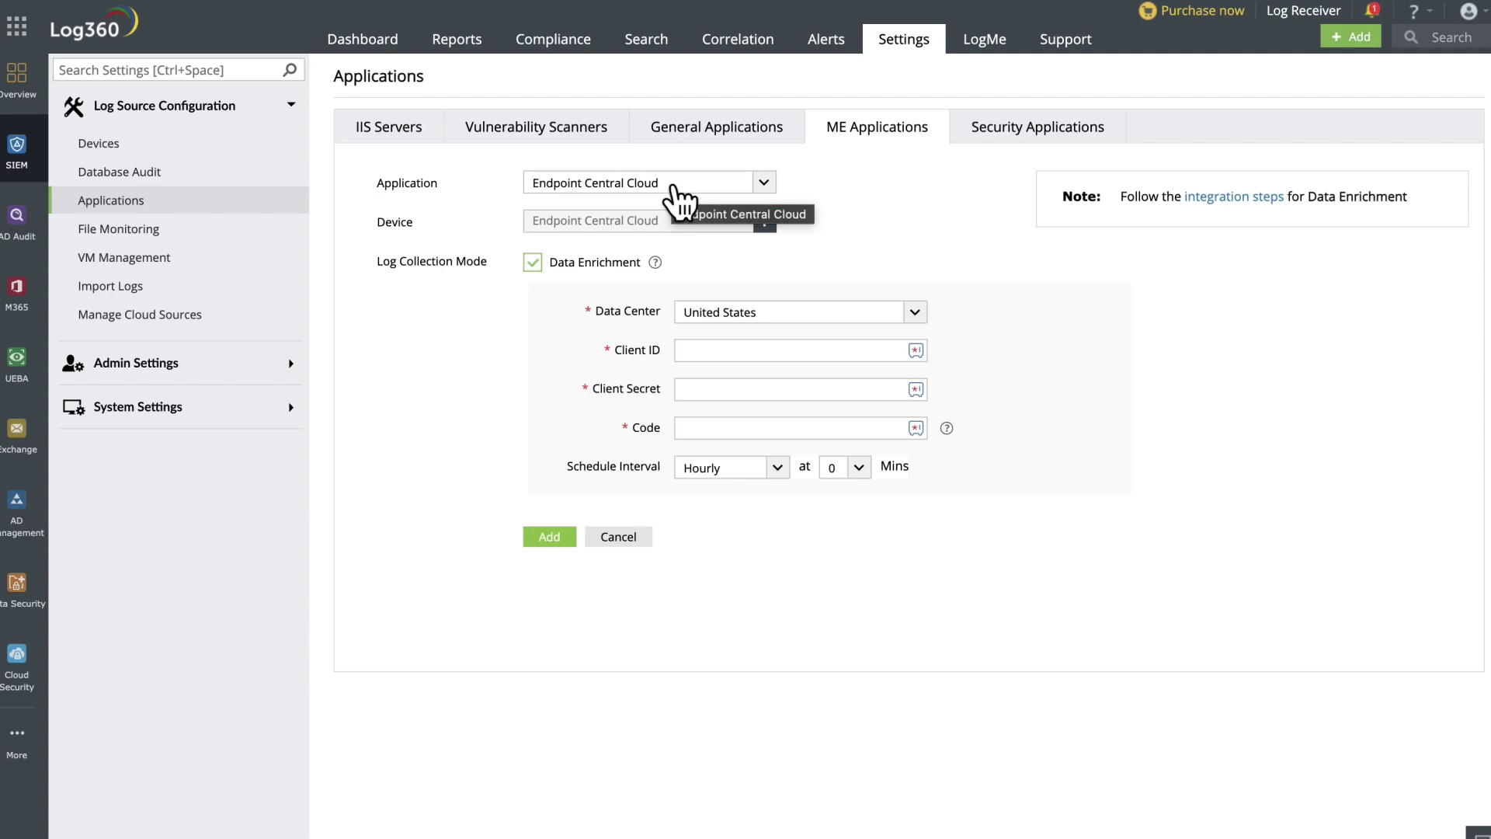
left_click(680, 183)
scroll(685, 338, "down", 1)
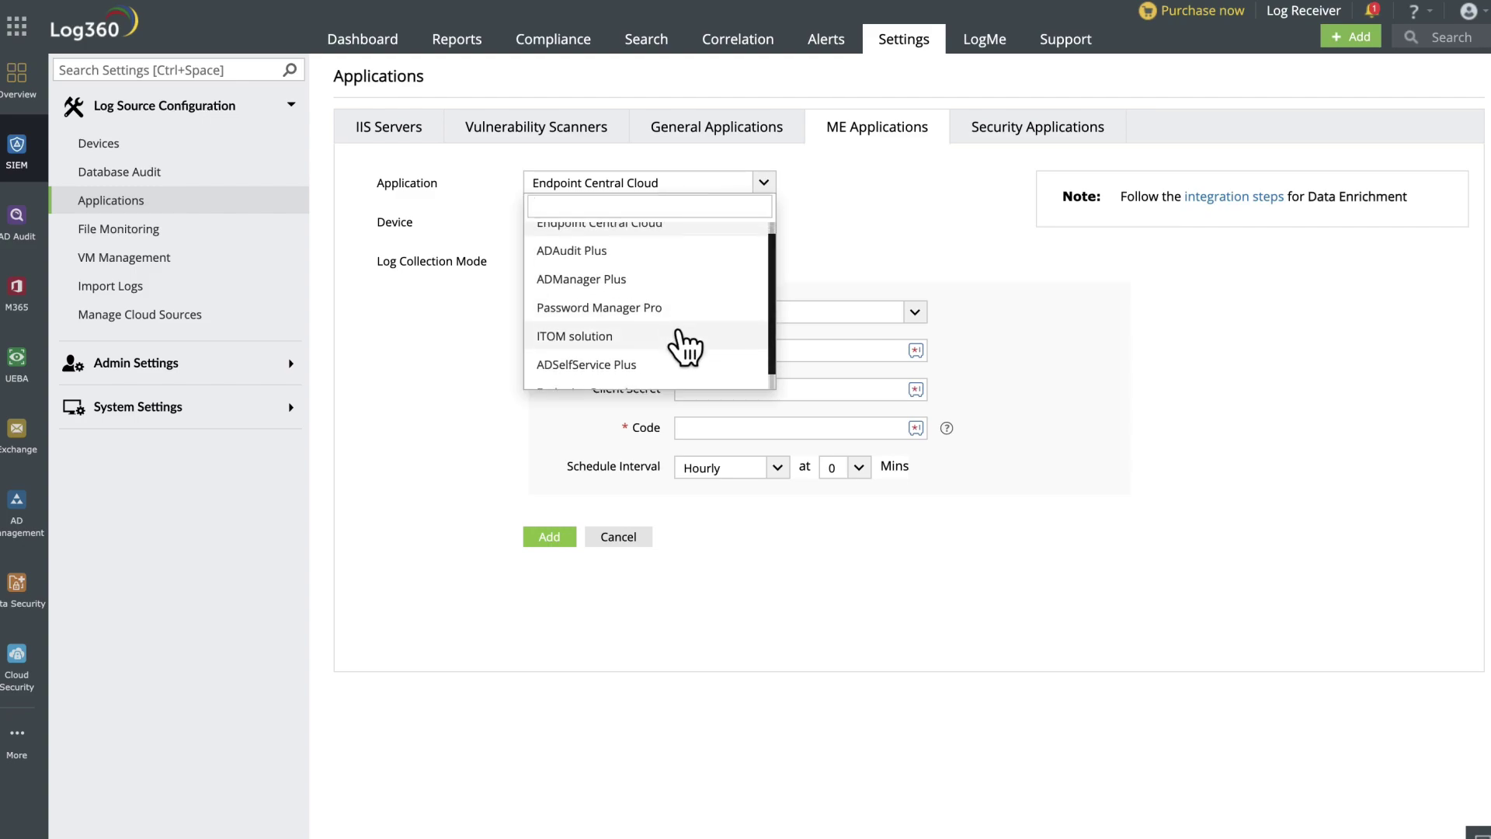
scroll(686, 346, "down", 1)
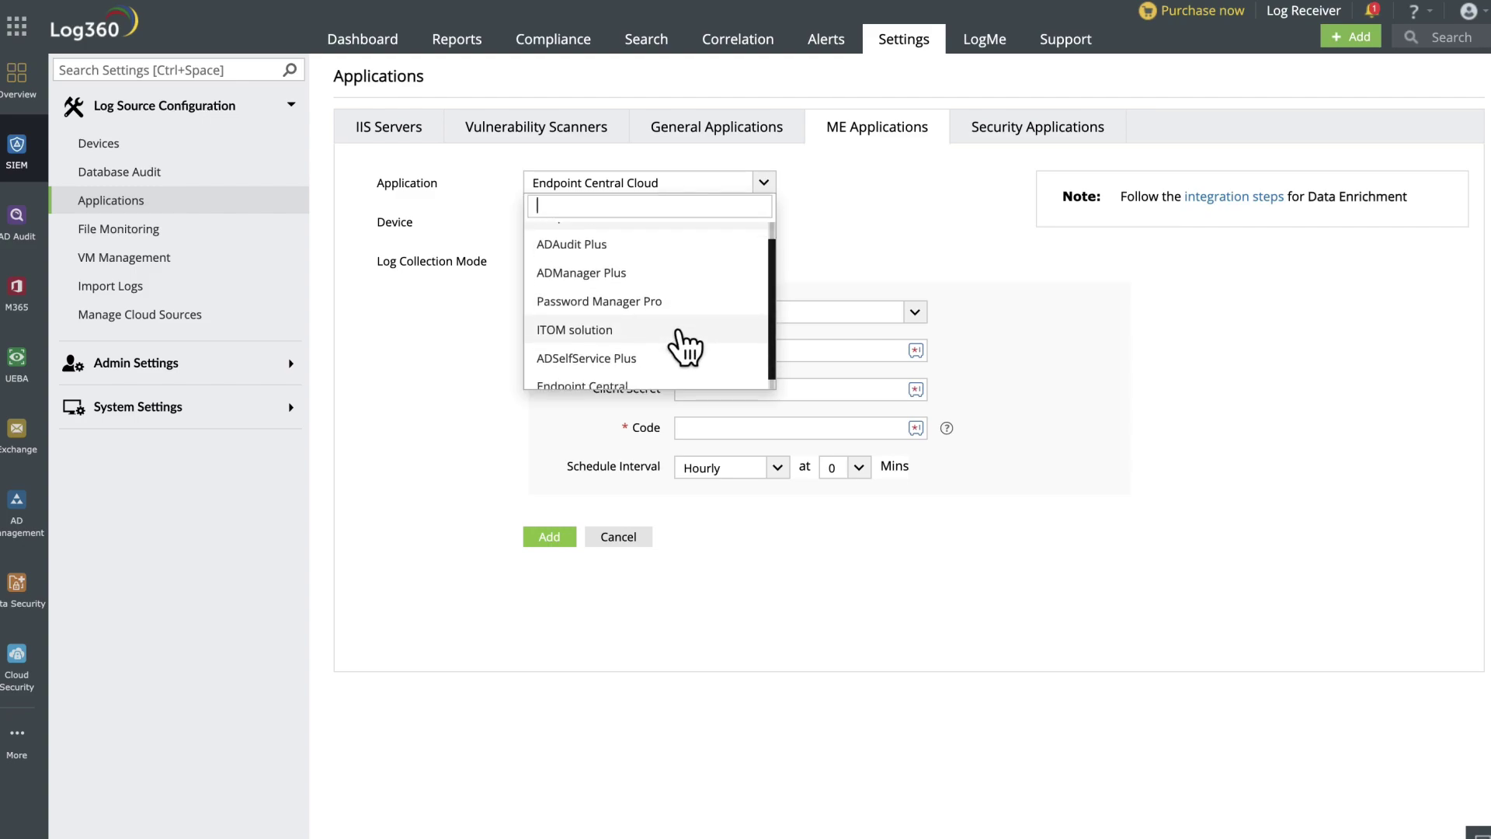
left_click(661, 377)
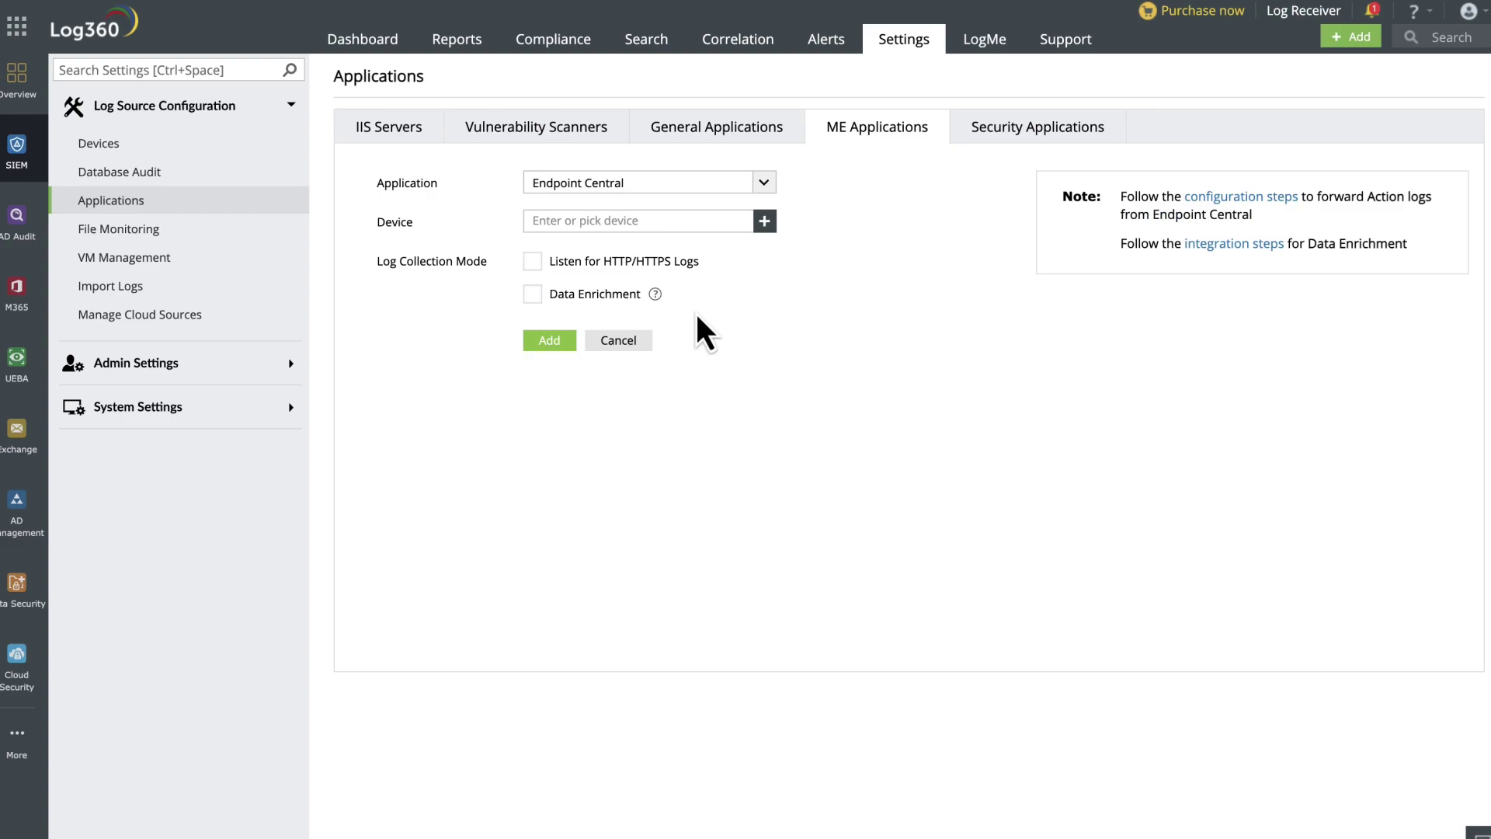
left_click(764, 222)
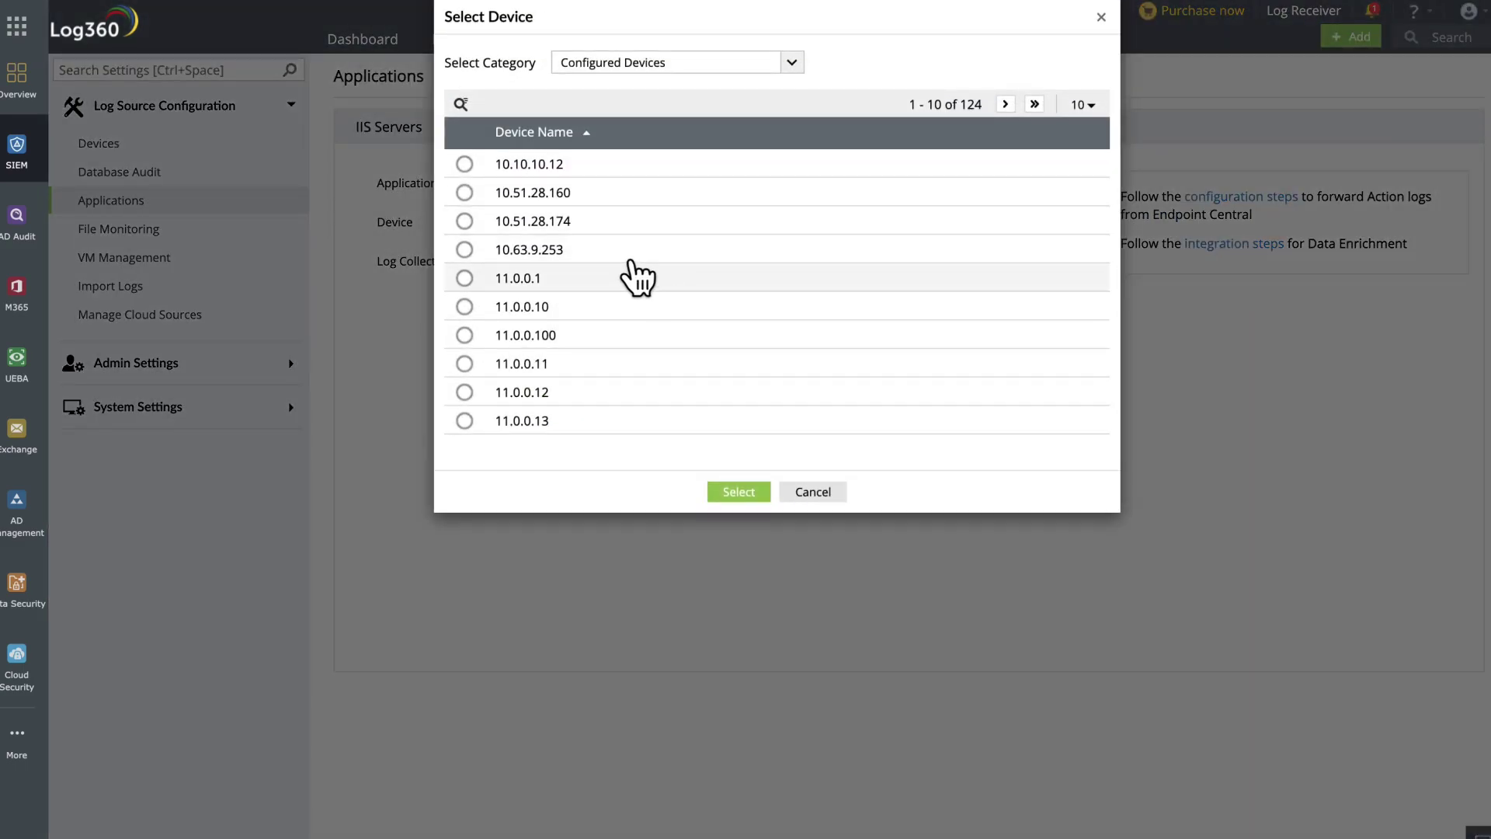
left_click(639, 251)
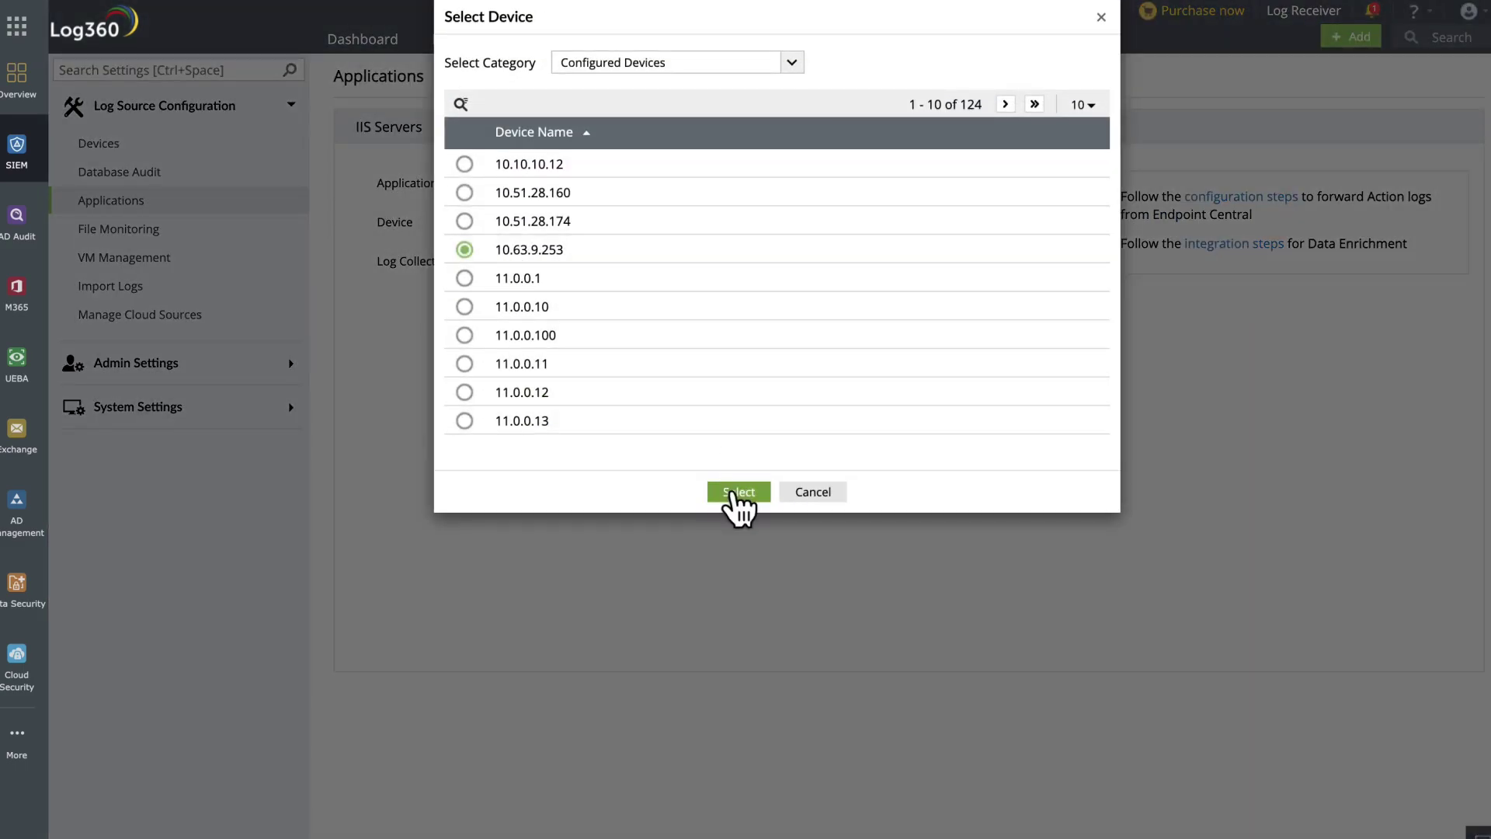
Confirm device 10.63.9.253 and enable Data Enrichment over HTTPS on port 8020
left_click(739, 494)
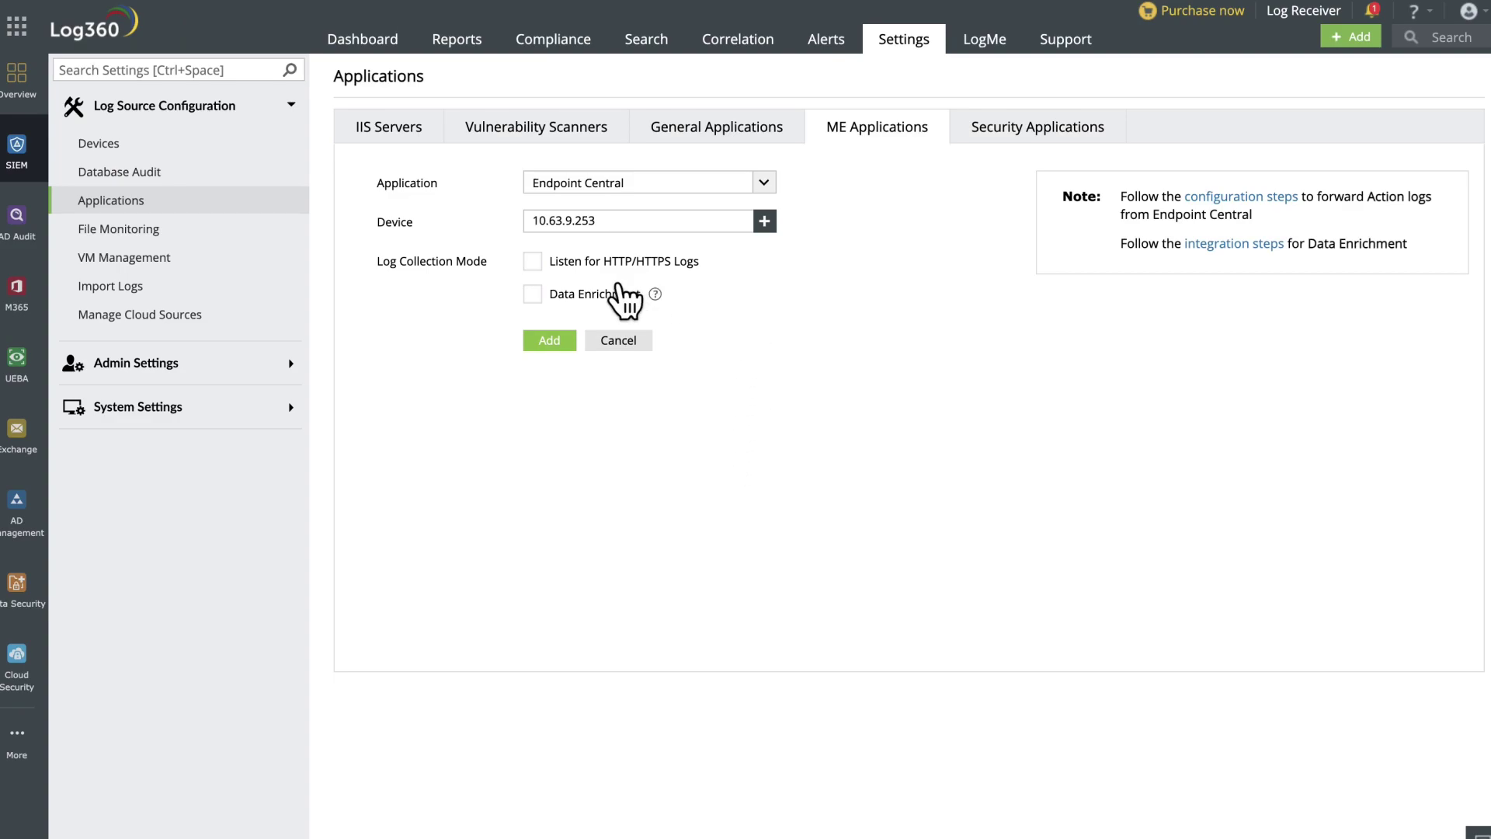
left_click(533, 294)
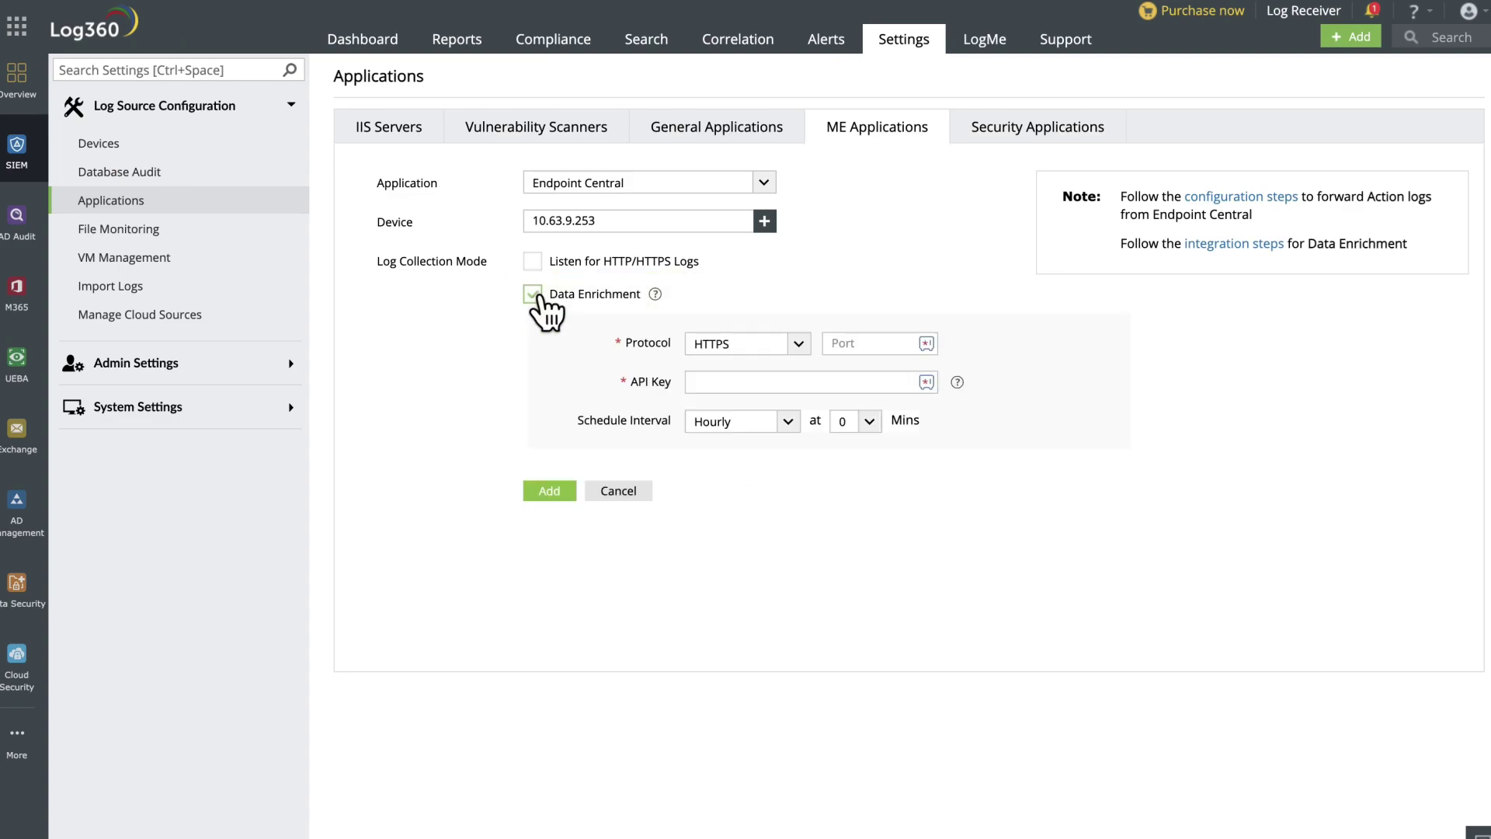
left_click(799, 344)
left_click(800, 350)
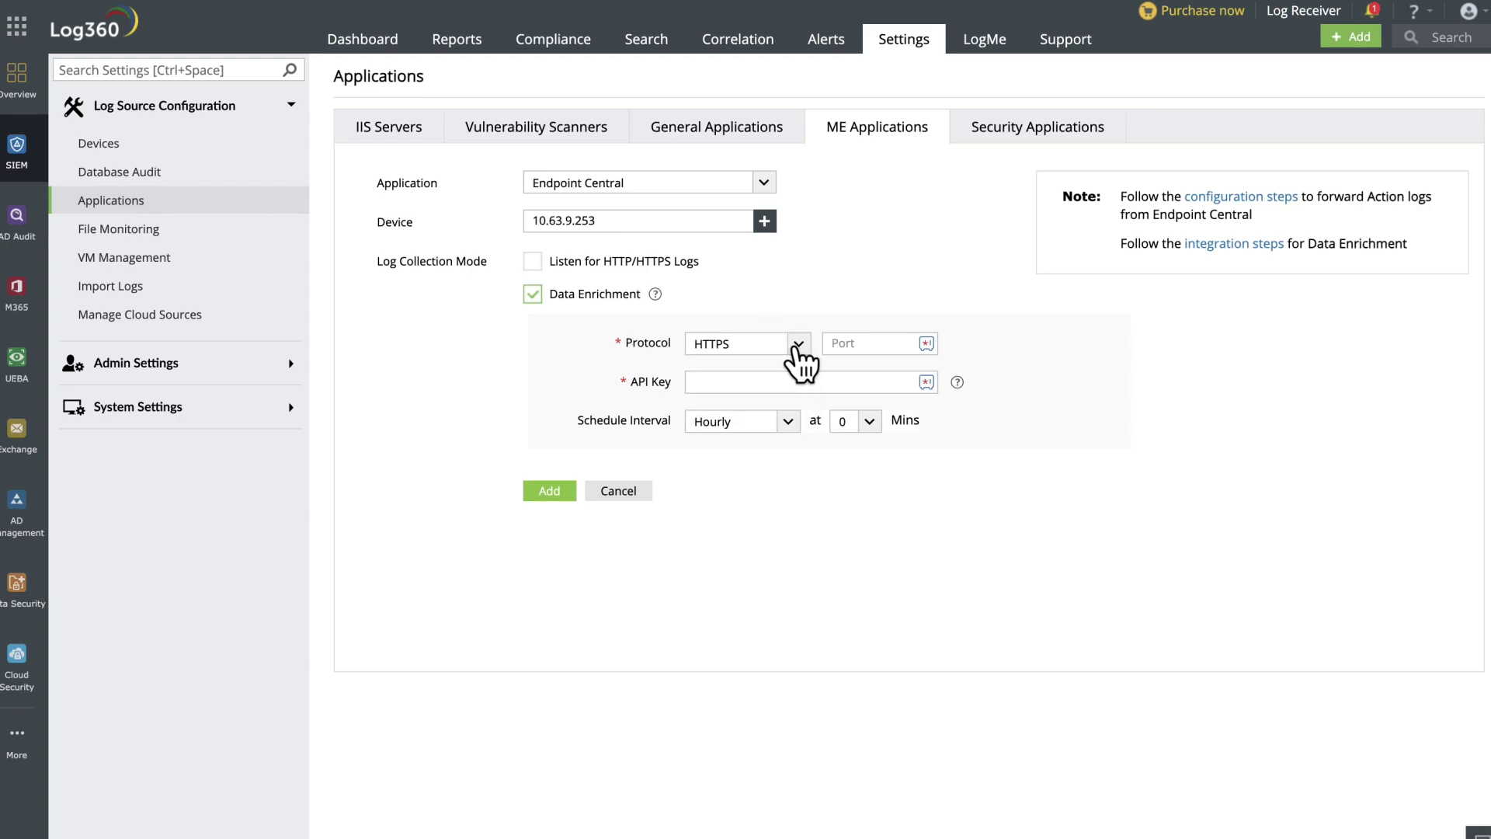
left_click(832, 342)
type("8020")
left_click(777, 381)
type("********")
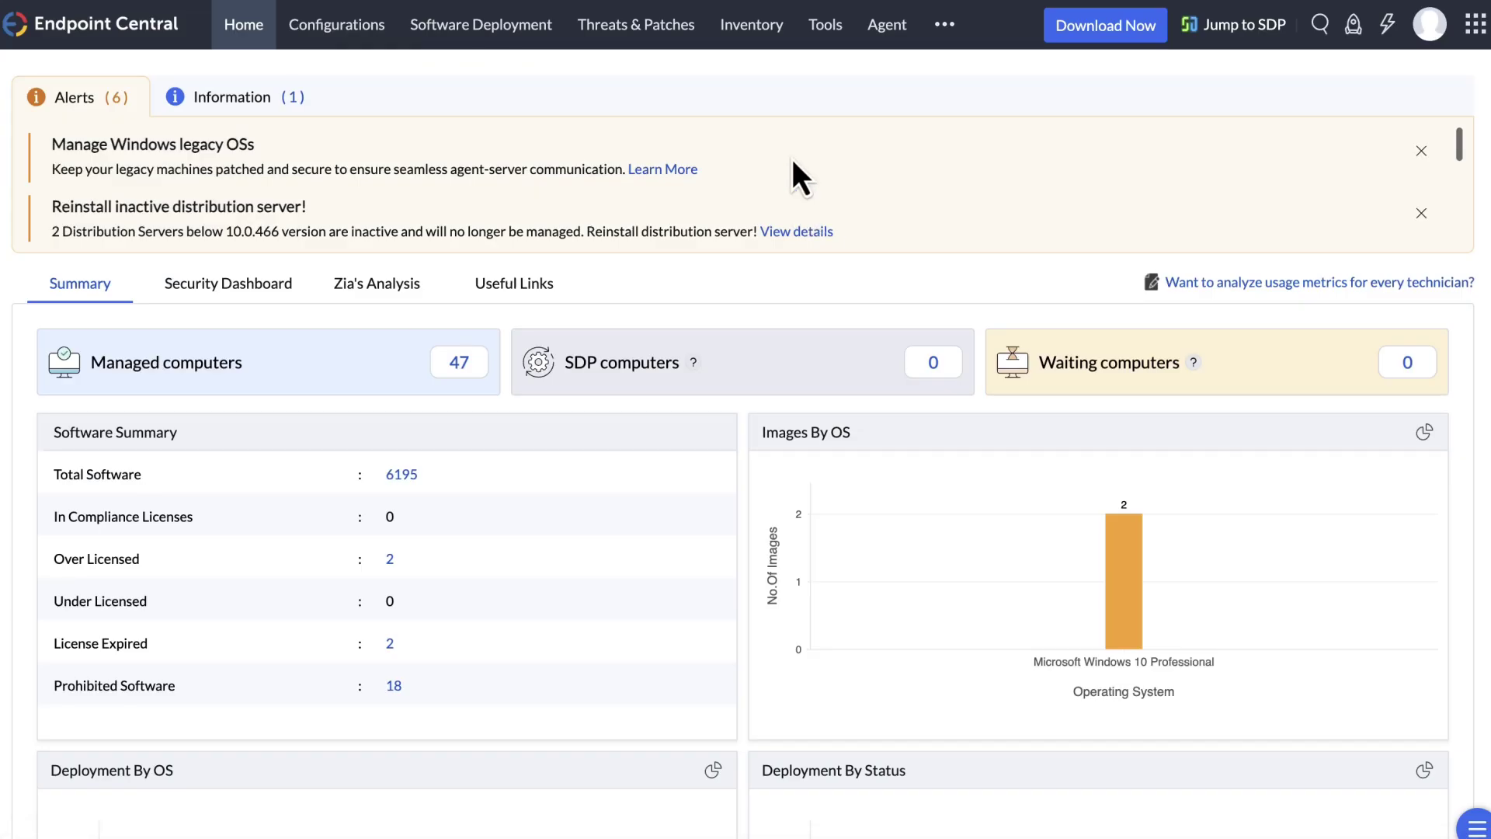
In Endpoint Central's Admin API Explorer, set the Authentication Login form to Local Authentication
left_click(945, 25)
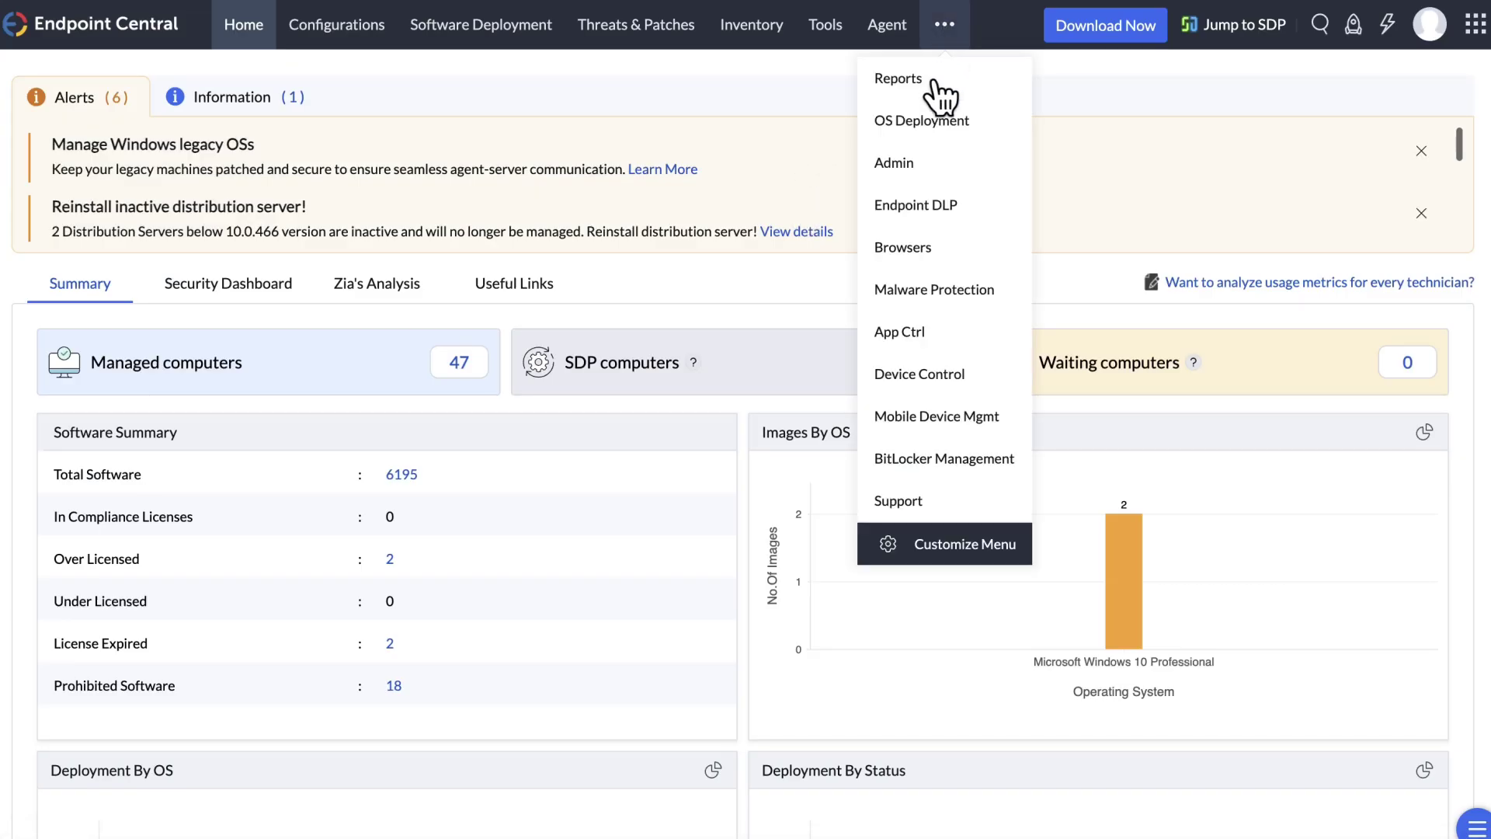
left_click(903, 163)
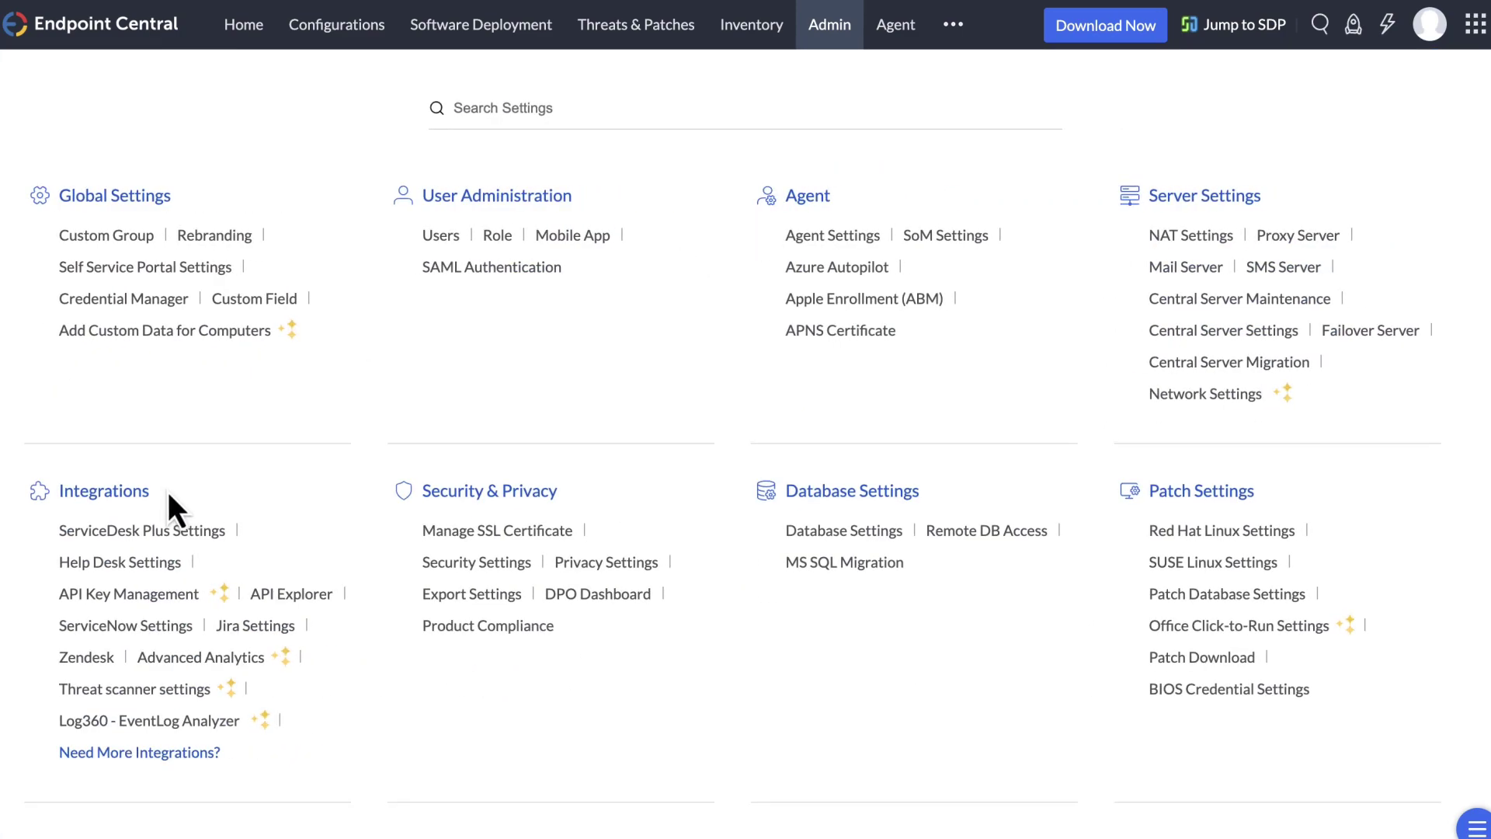
left_click_drag(167, 492, 40, 486)
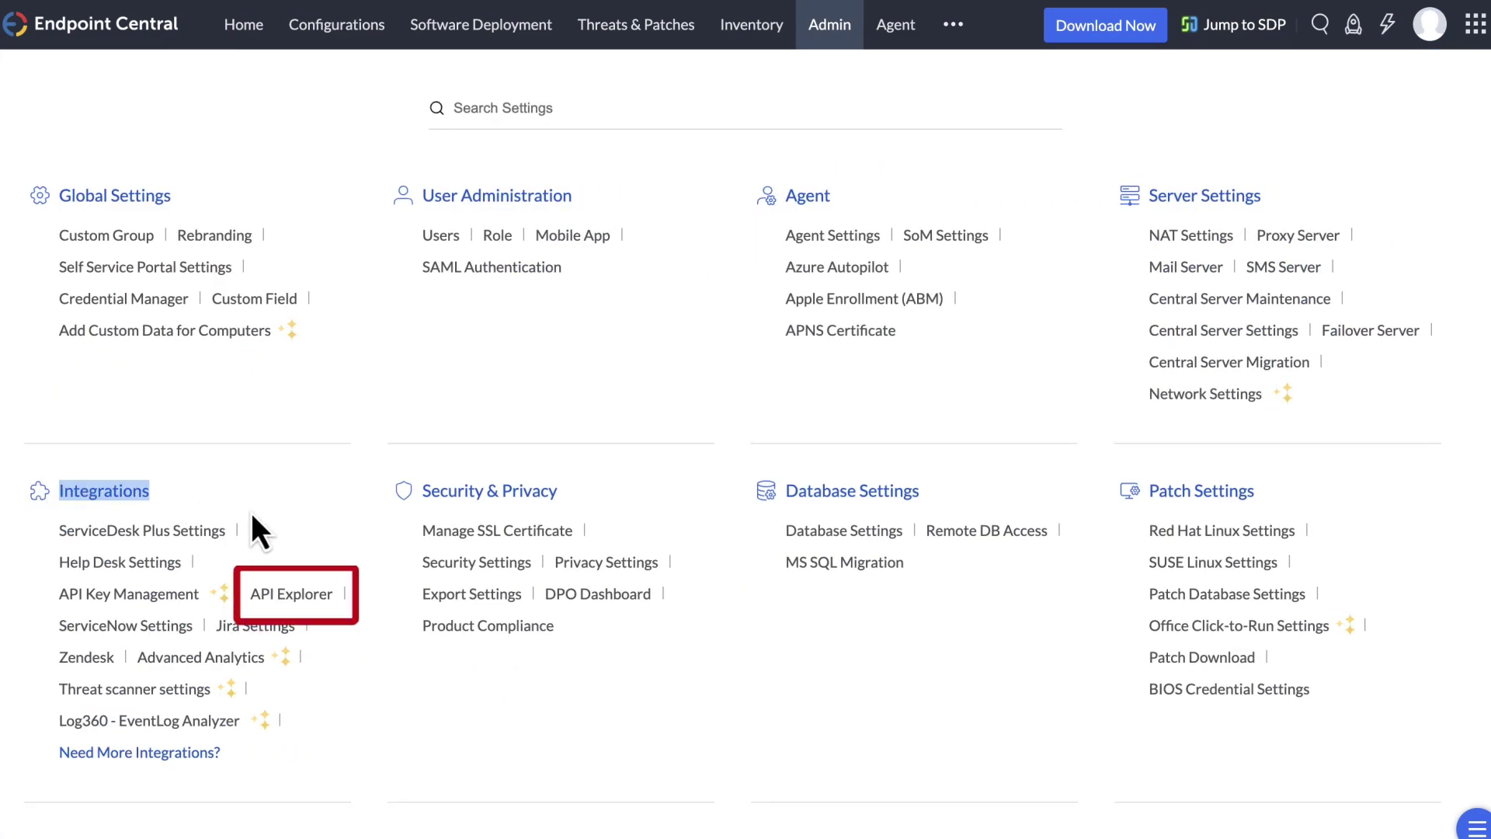
left_click(291, 593)
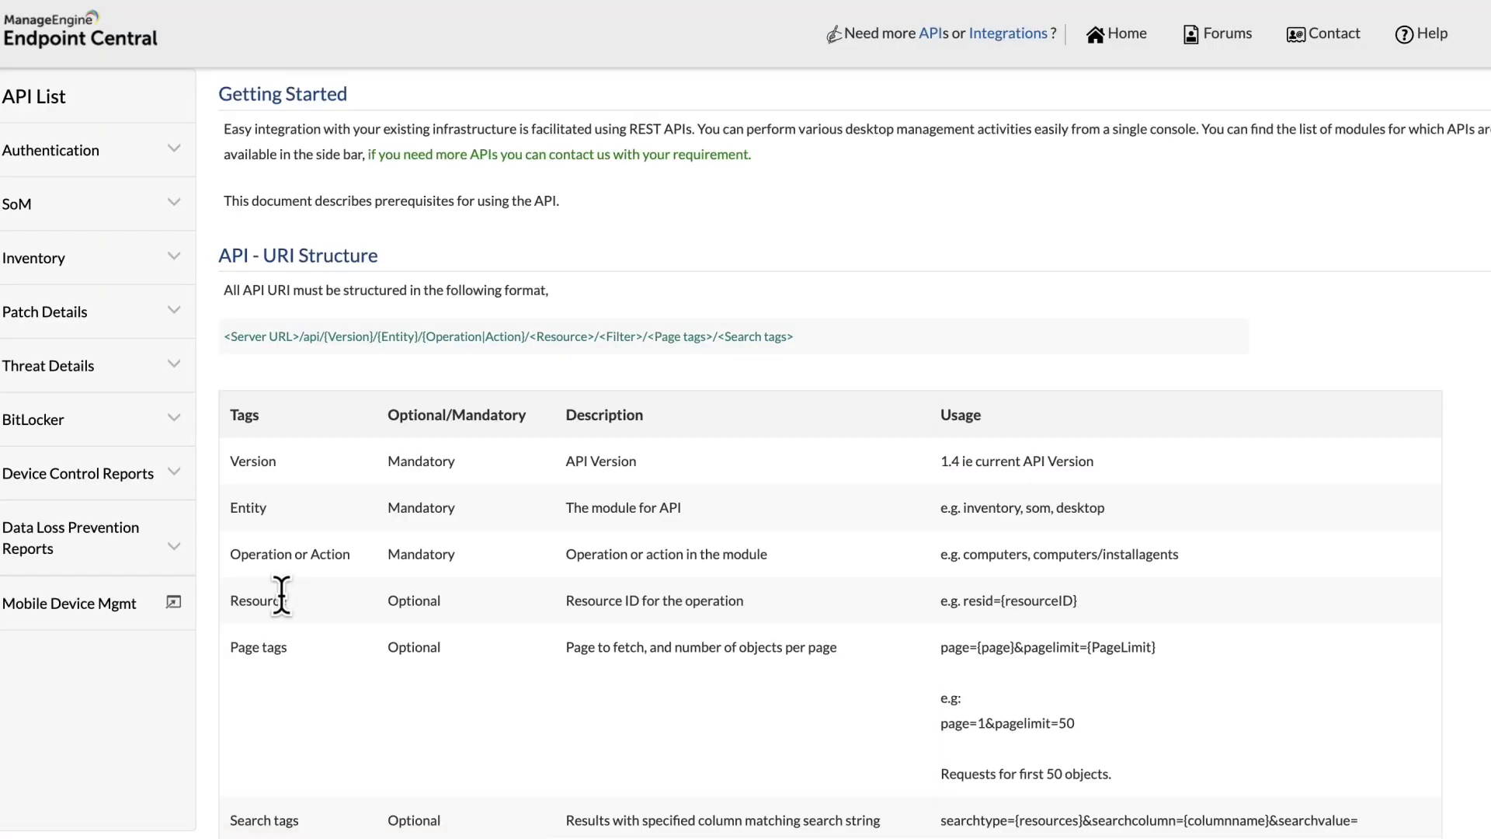
left_click(175, 162)
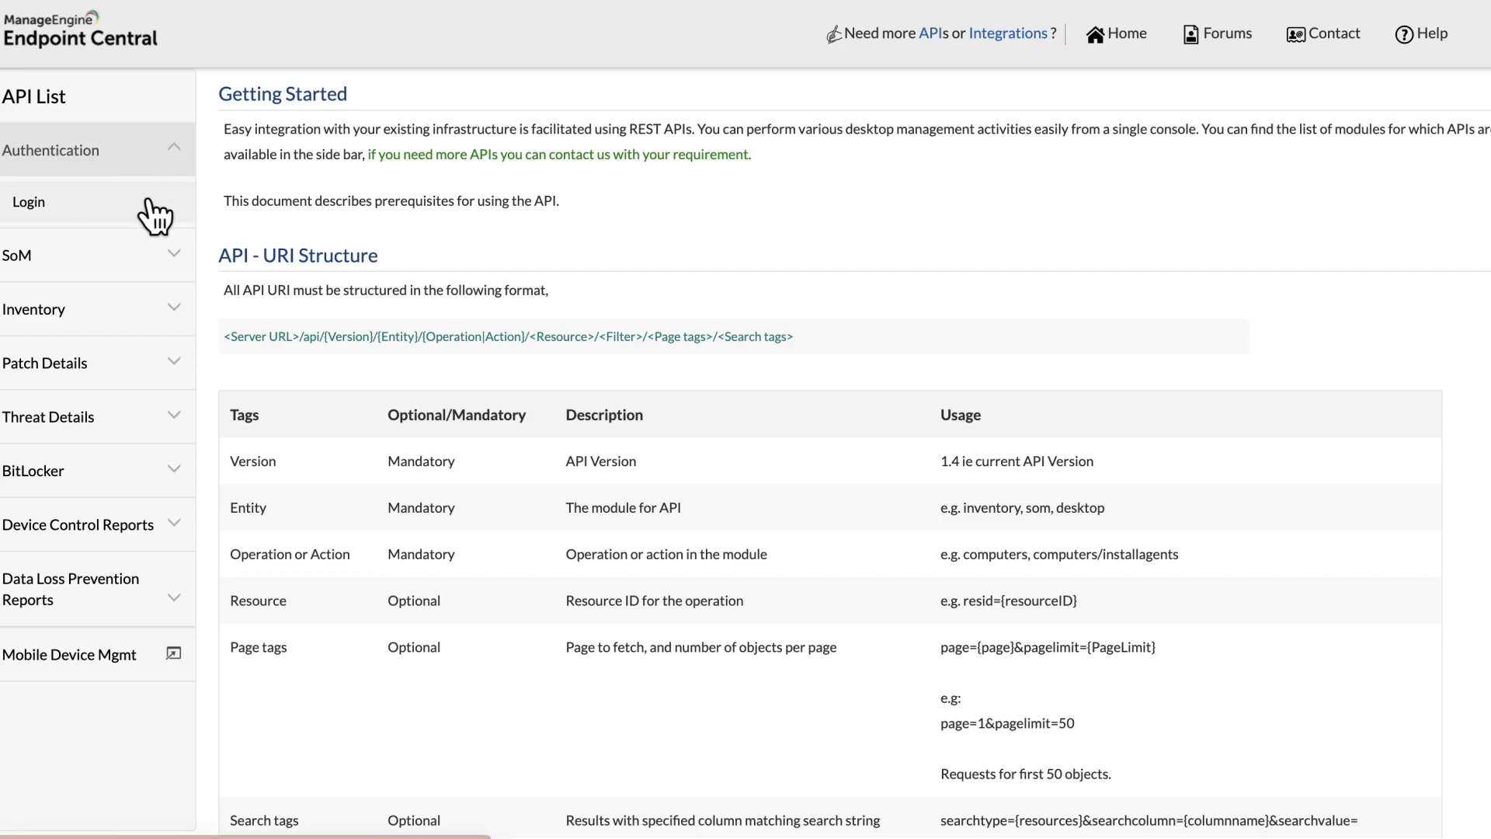
left_click(153, 215)
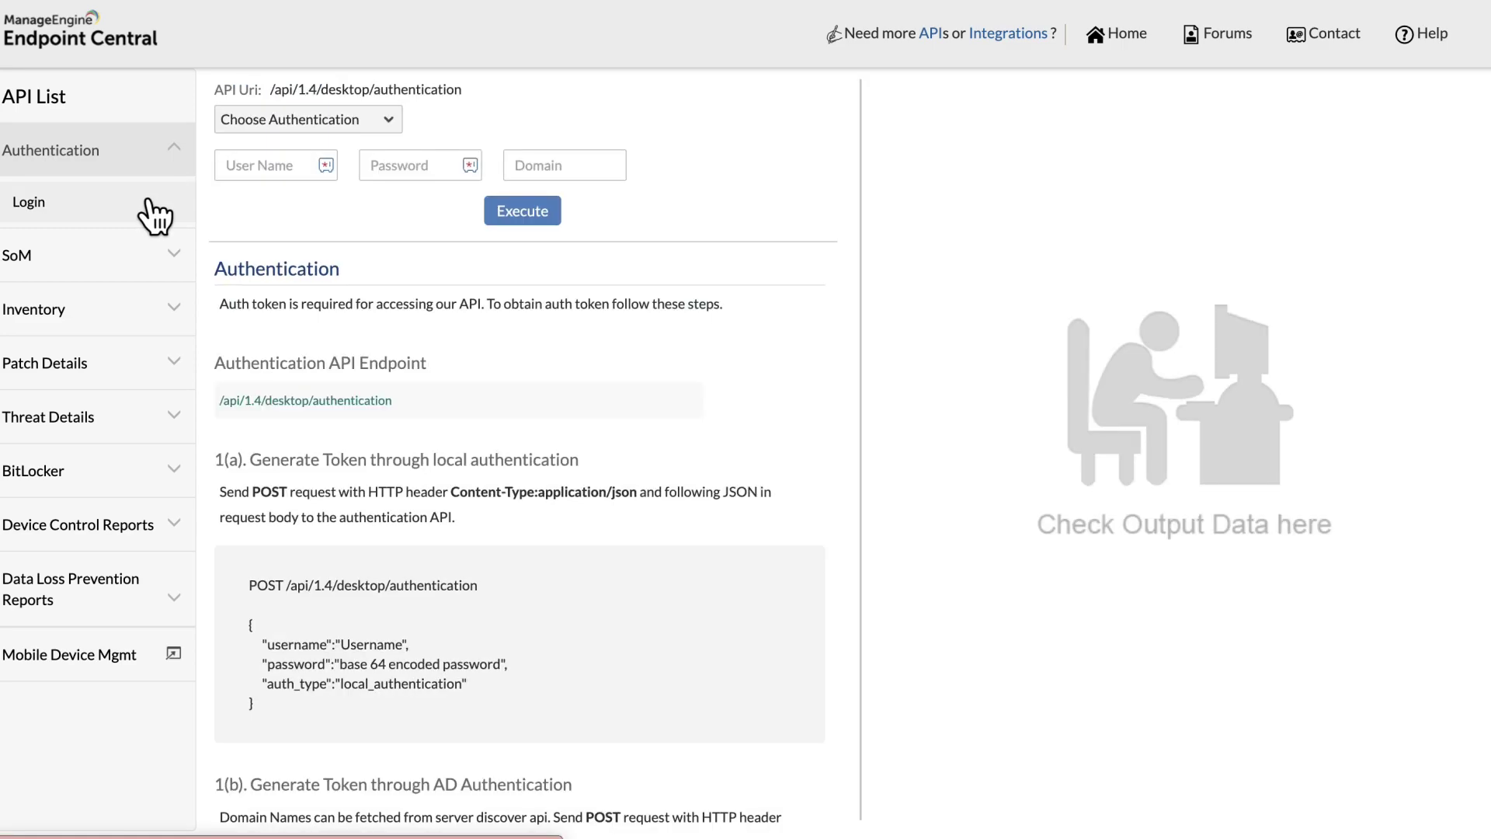
left_click(306, 118)
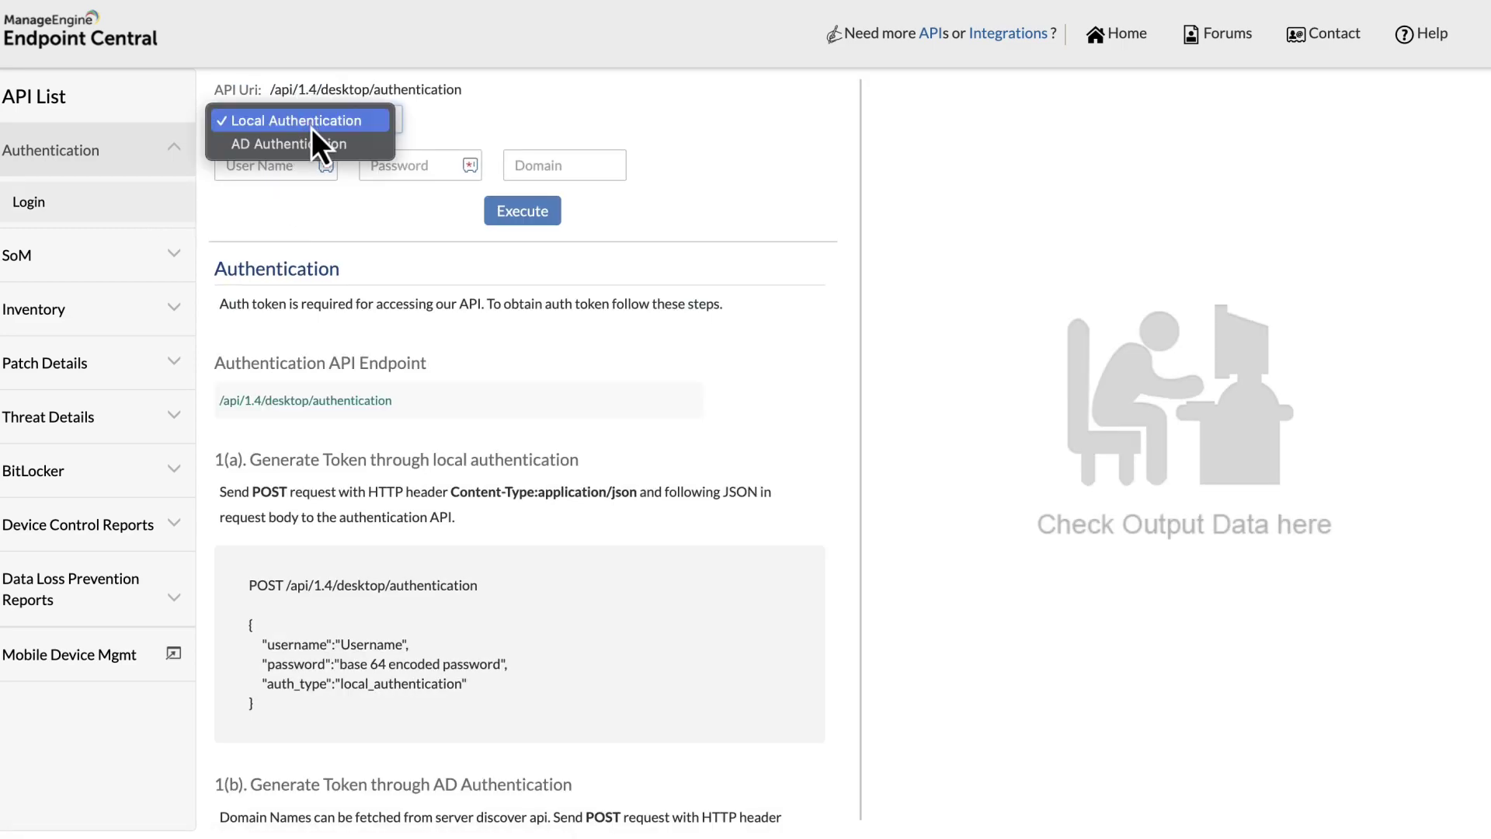
left_click(296, 121)
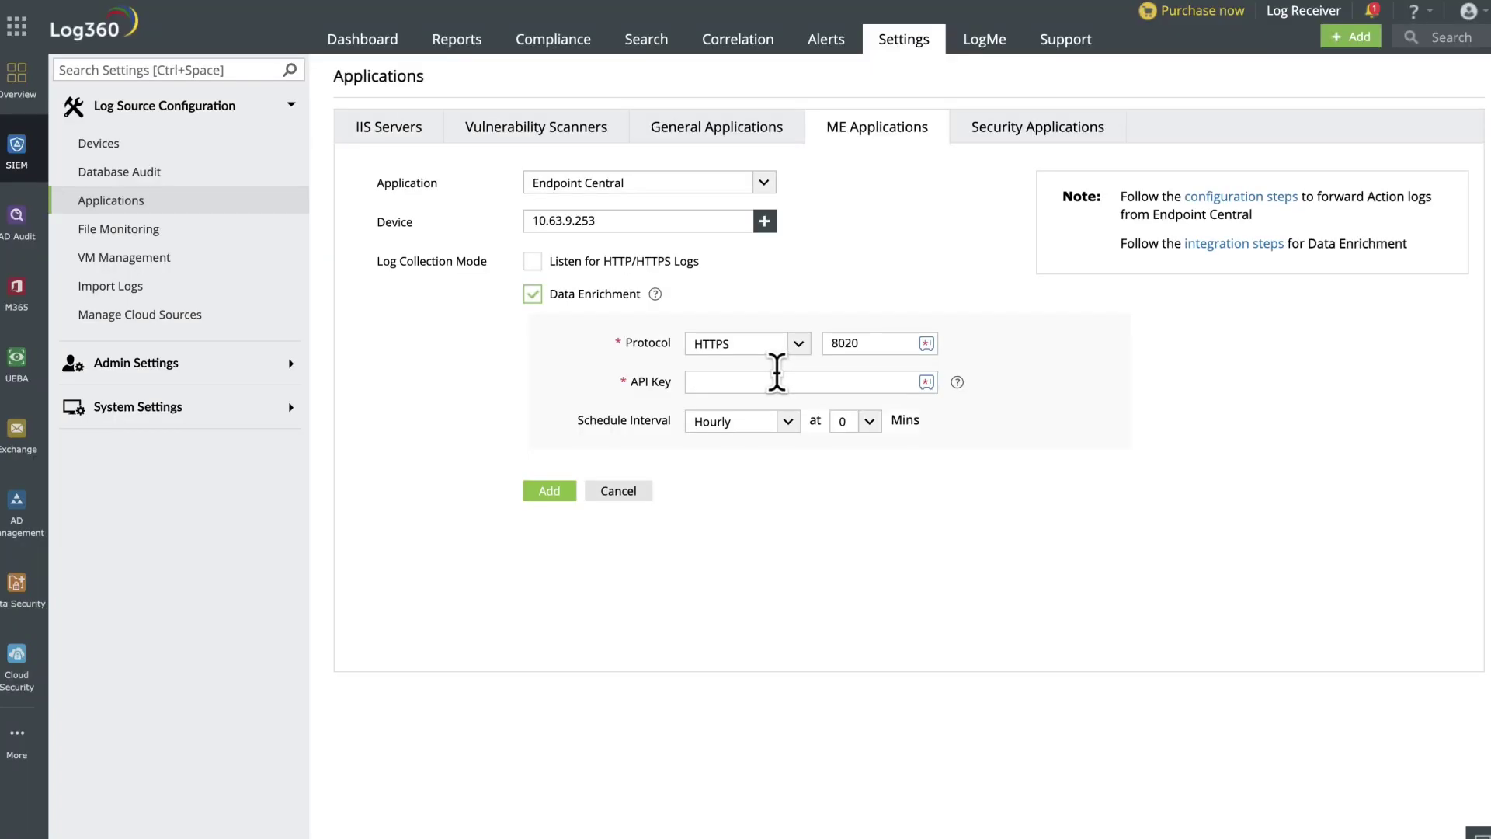
type("password")
Set the schedule interval to Daily at 5 hours 10 minutes
left_click(764, 421)
left_click(717, 477)
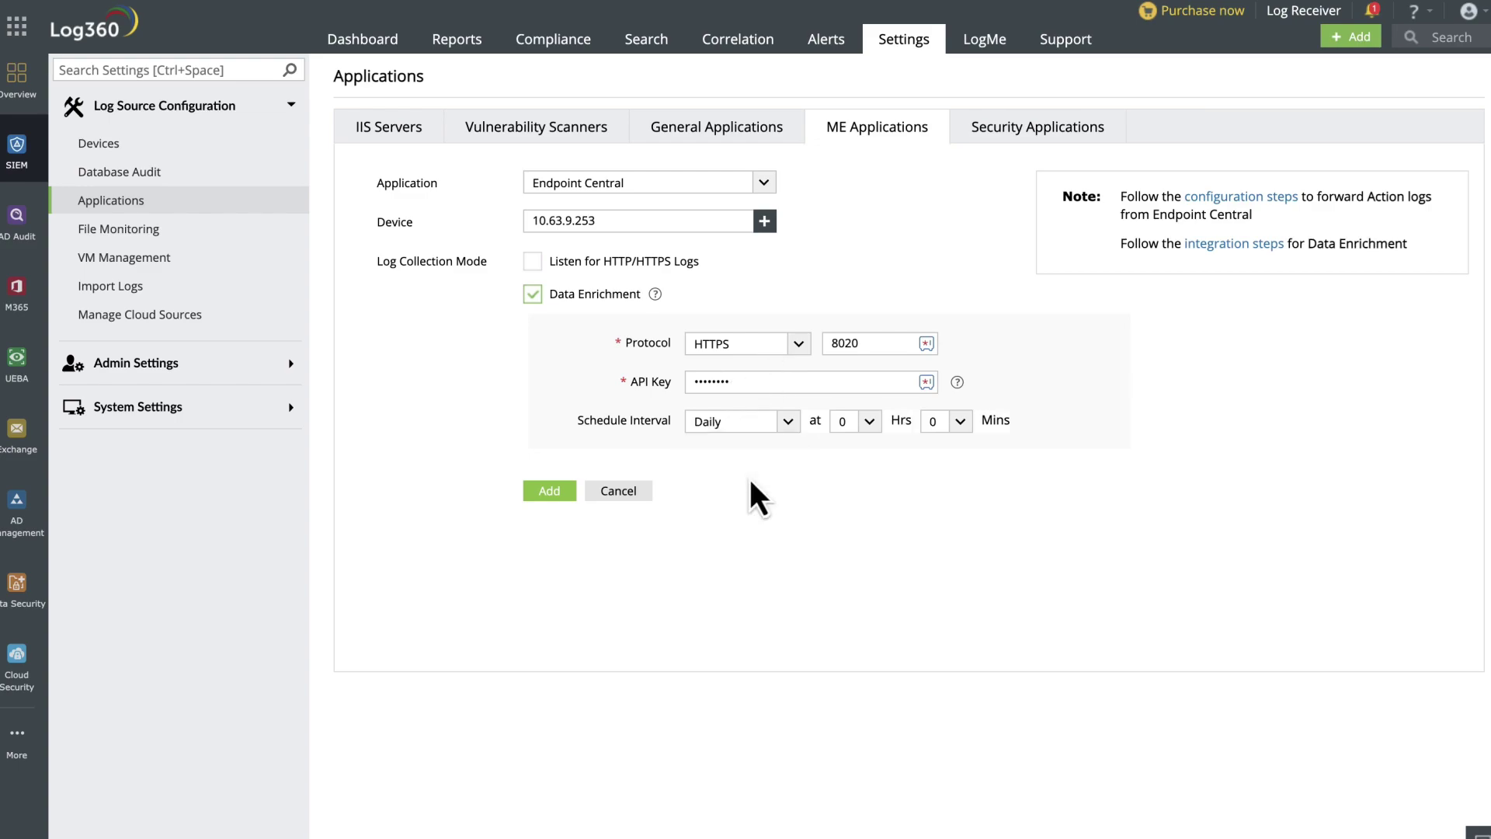
left_click(868, 421)
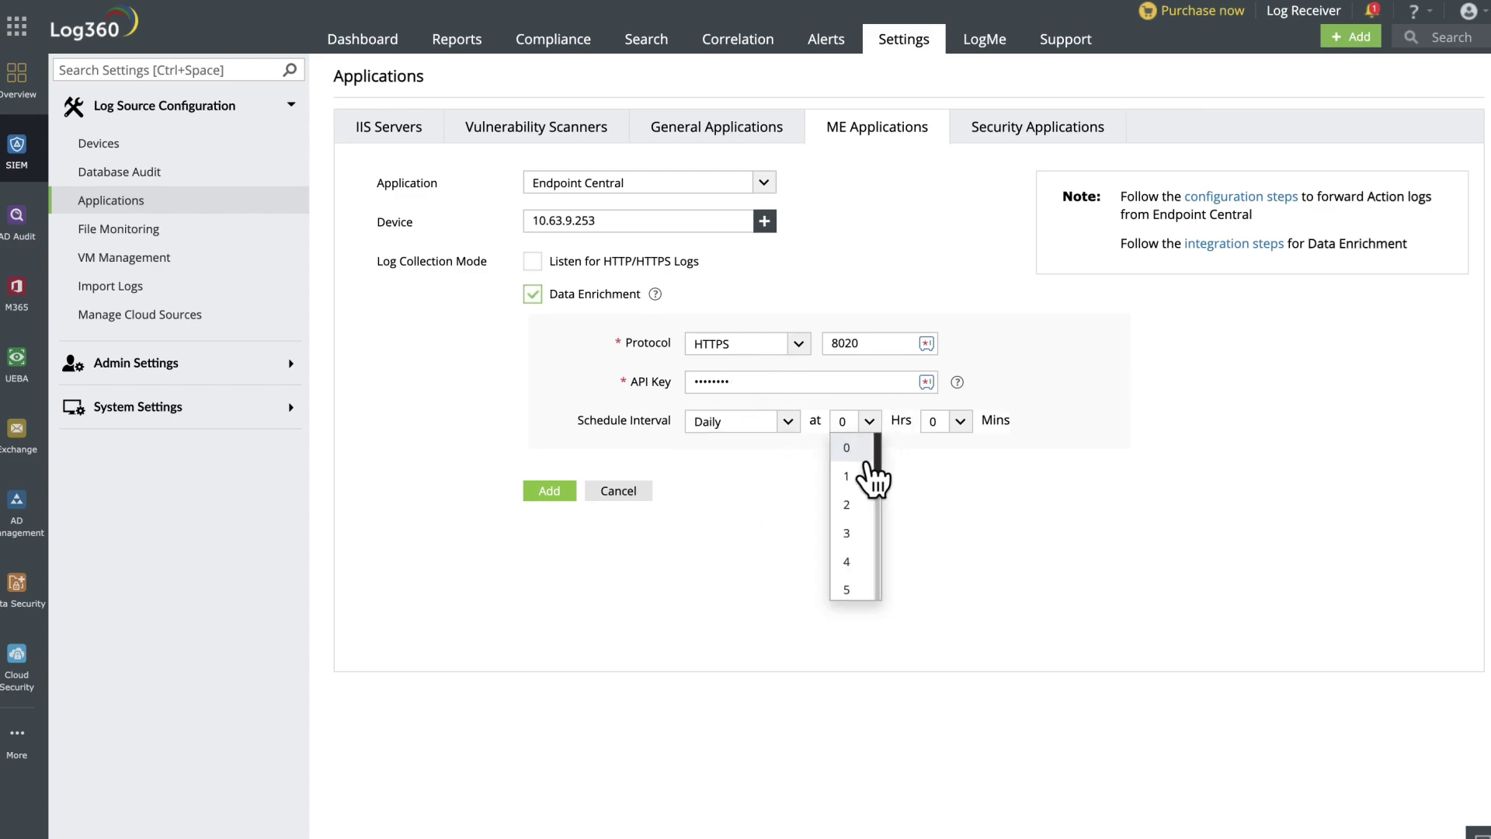
left_click(862, 595)
left_click(958, 421)
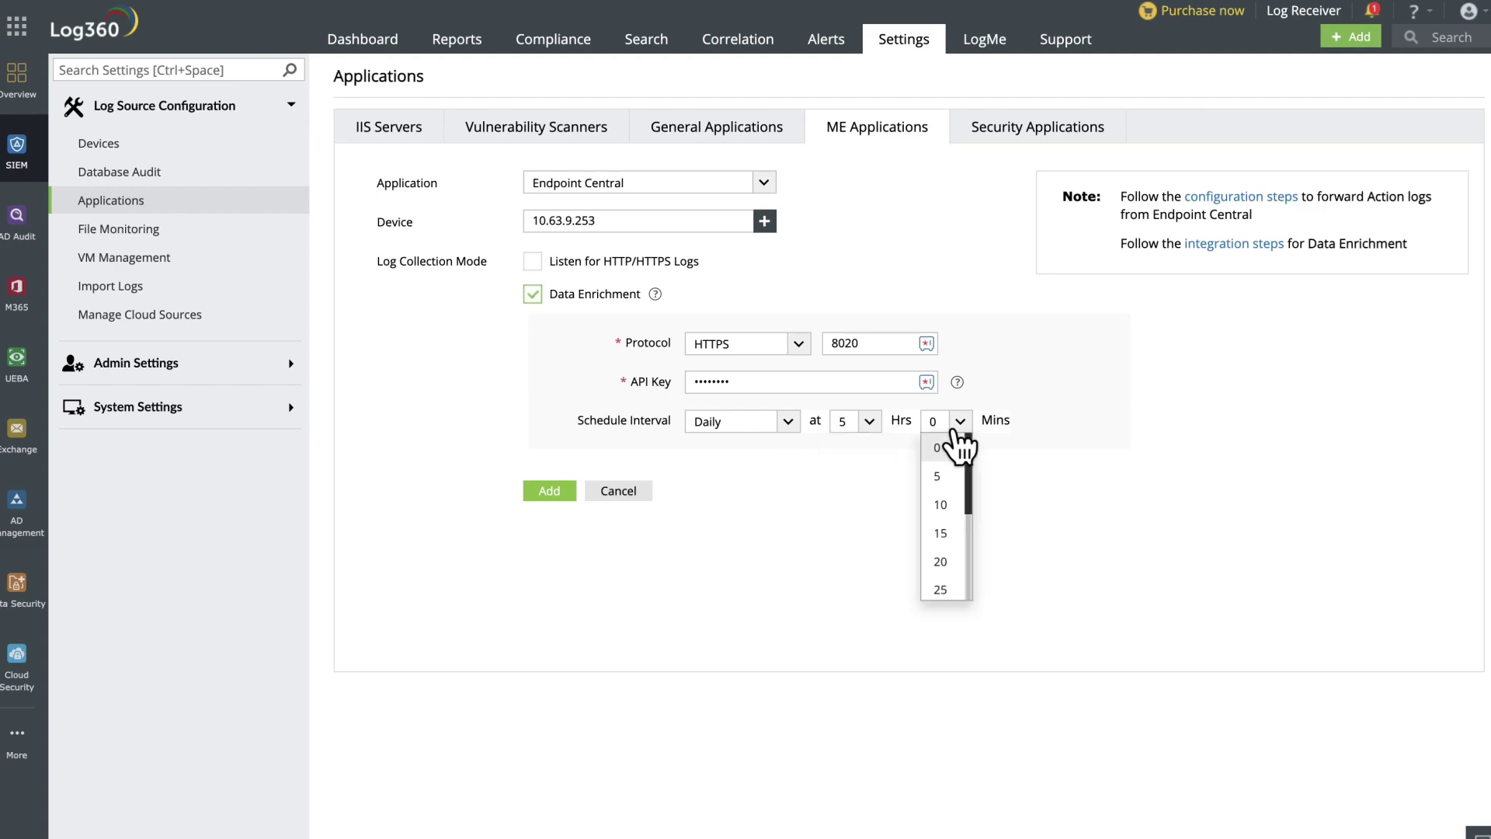
left_click(942, 504)
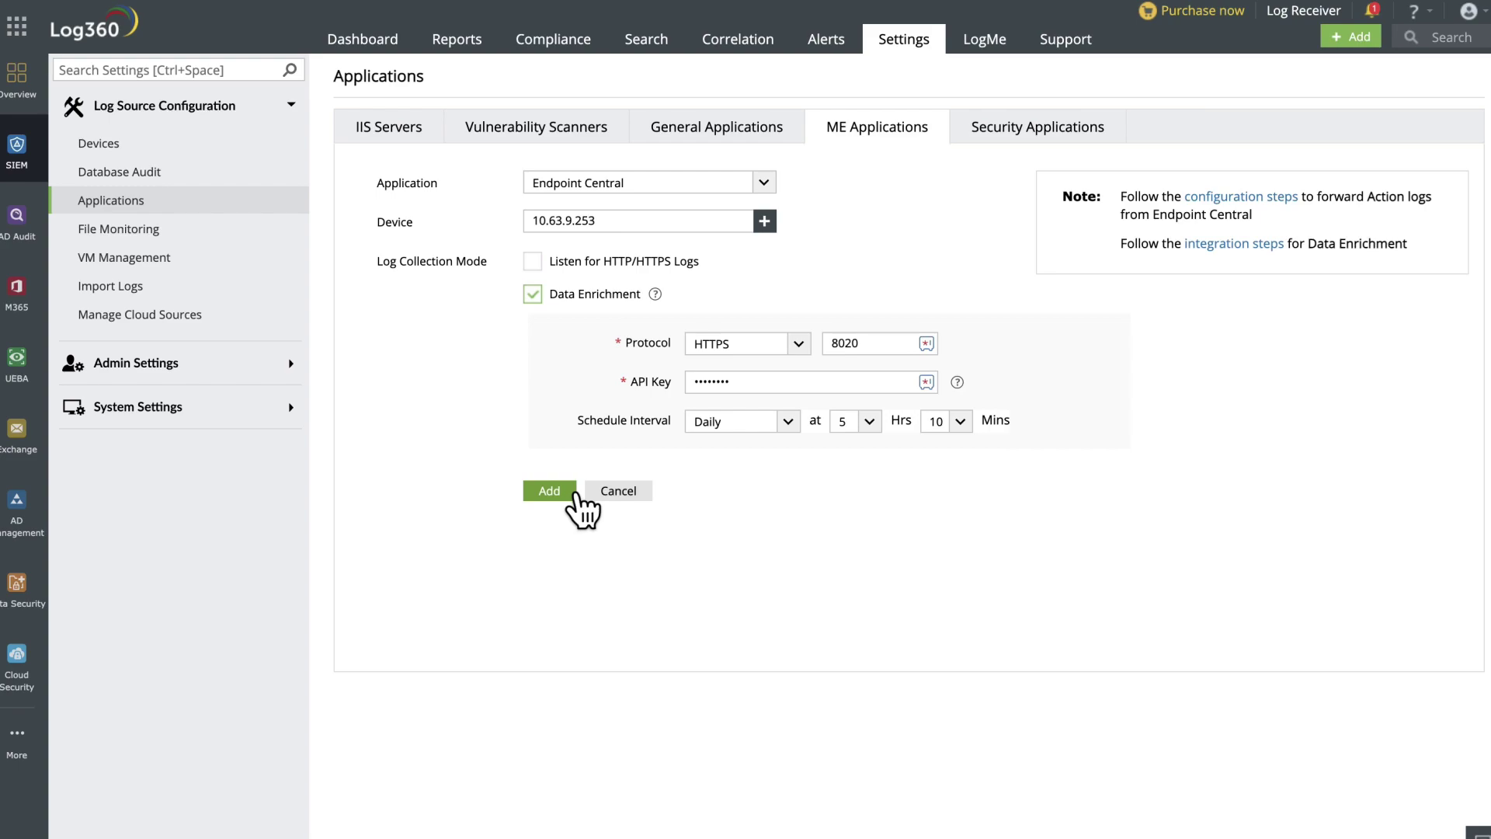
Switch back to the Log360 Dashboard events overview
left_click(356, 38)
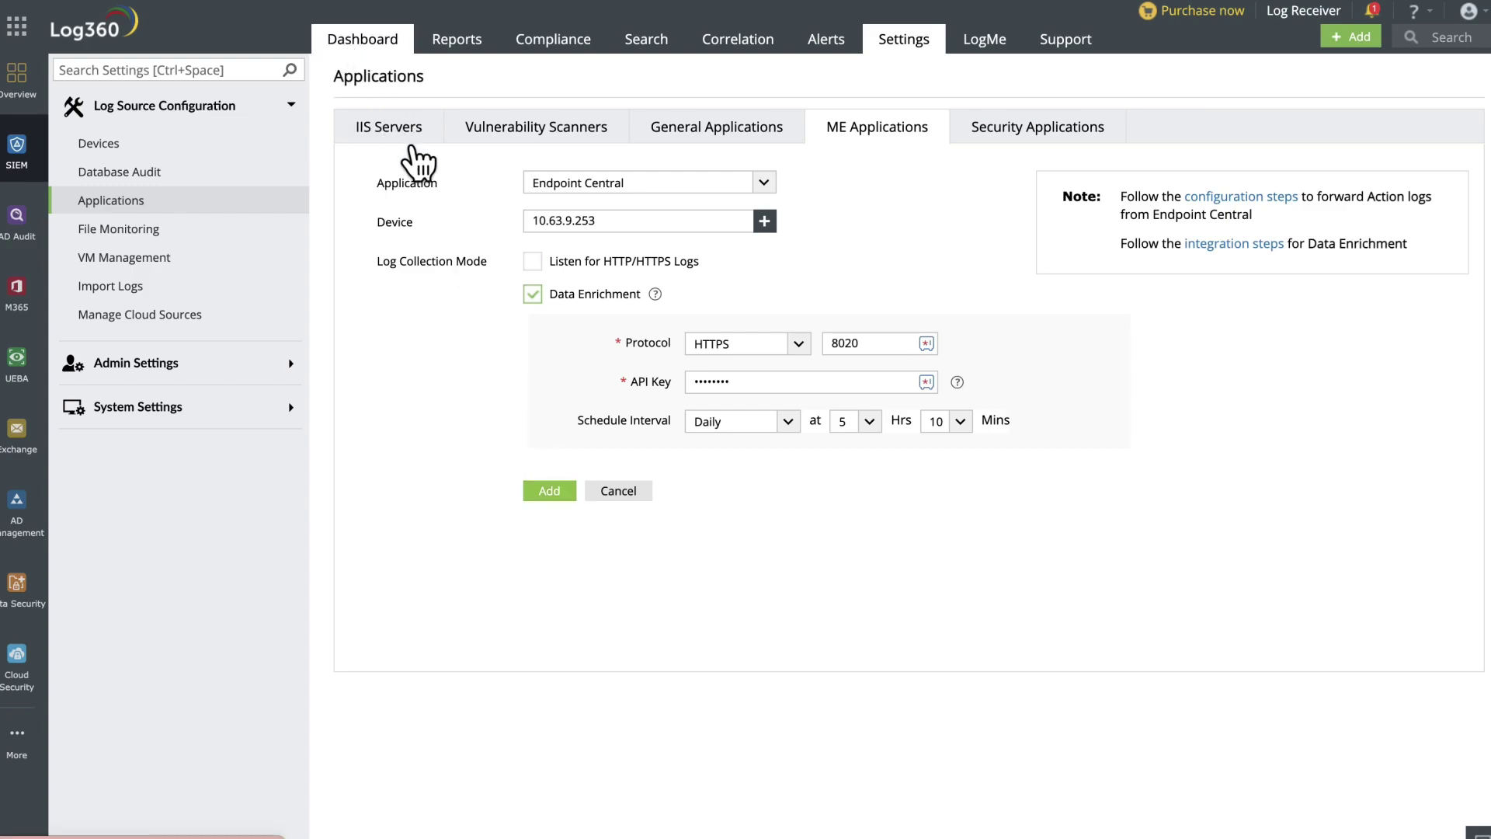